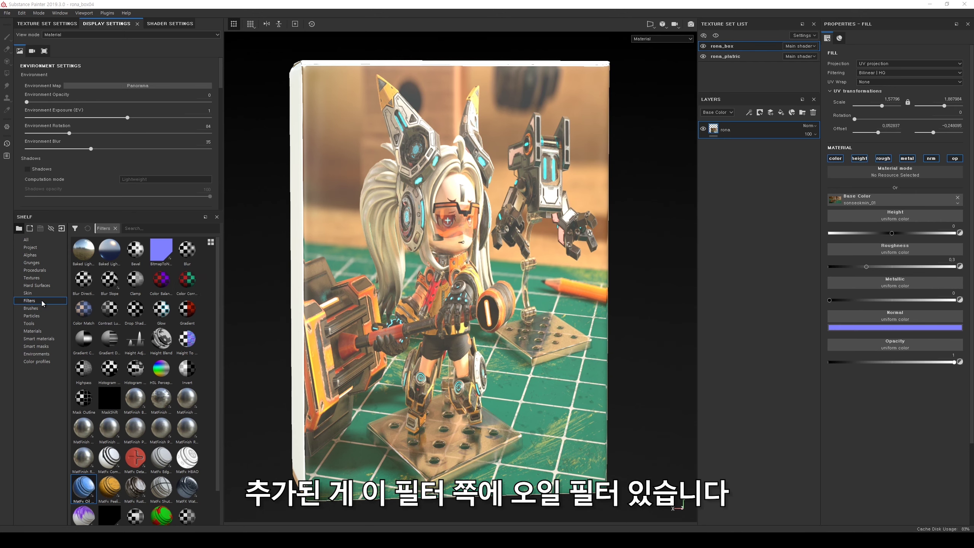
Add the MatFx Oil Paint filter above the rona layer and open its filter parameters
mouse_move(78, 494)
mouse_move(78, 494)
mouse_down()
mouse_move(728, 215)
mouse_move(752, 123)
mouse_move(745, 160)
mouse_up()
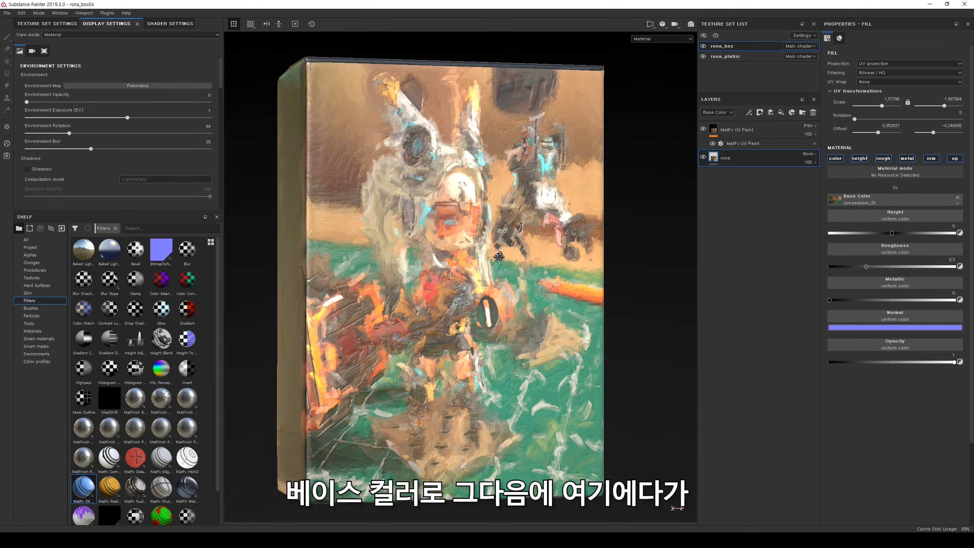
click(746, 133)
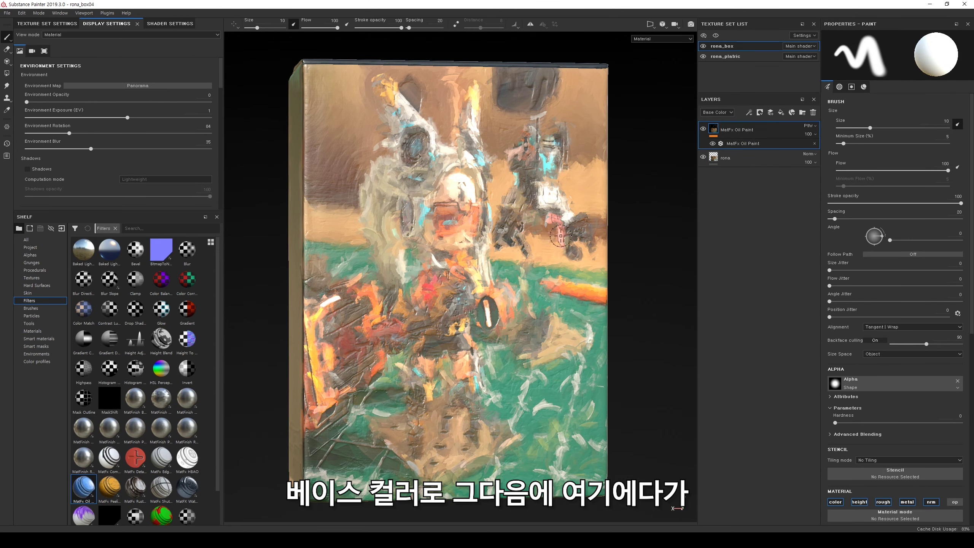
click(743, 143)
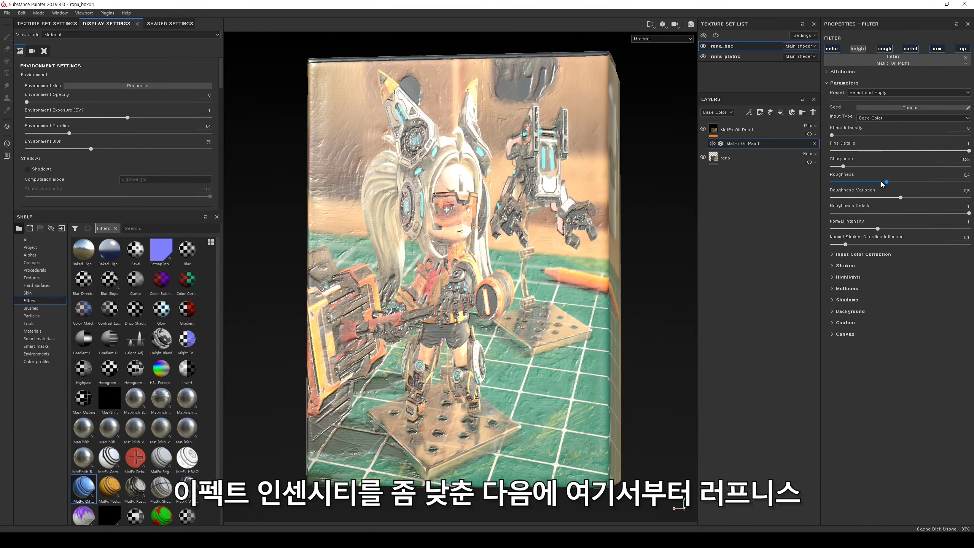
Set the oil paint filter's Roughness to 0.25, Normal Intensity to 1.96 and Sharpness to 0.71
drag(868, 183, 866, 182)
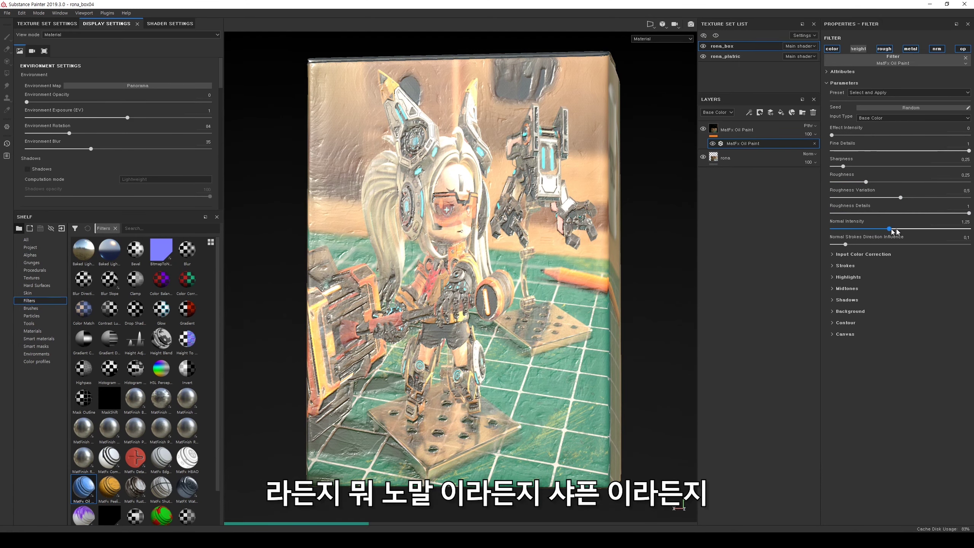
drag(894, 231, 921, 229)
drag(852, 167, 865, 169)
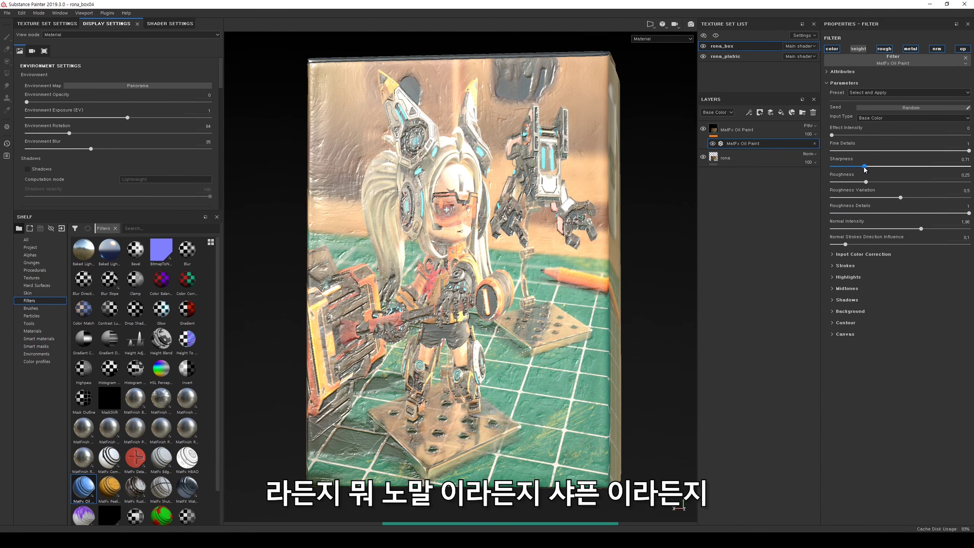
Rotate the environment lighting to 124 and raise the oil paint filter's Effect Intensity to 0.69
alt+drag(486, 256, 503, 257)
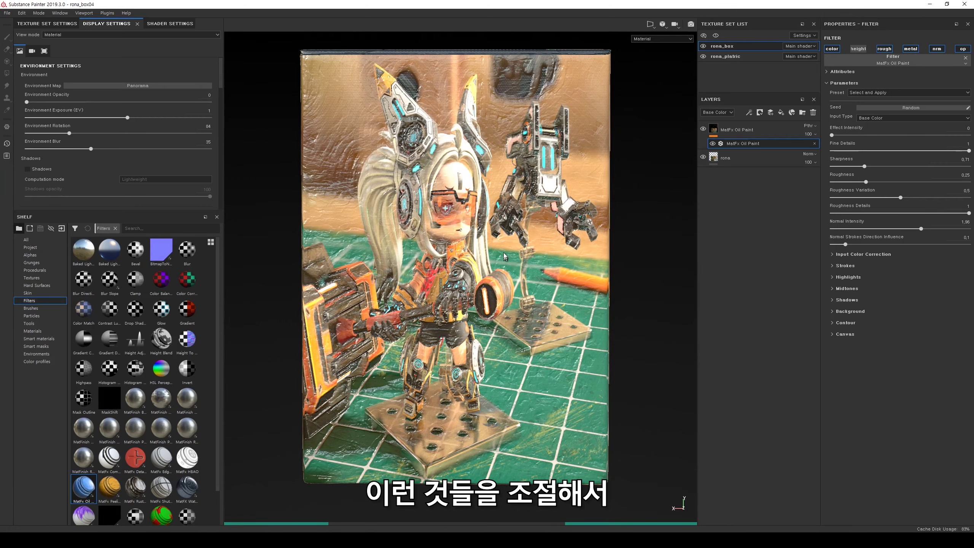
shift+right_drag(505, 257, 519, 253)
alt+drag(599, 253, 588, 254)
click(859, 135)
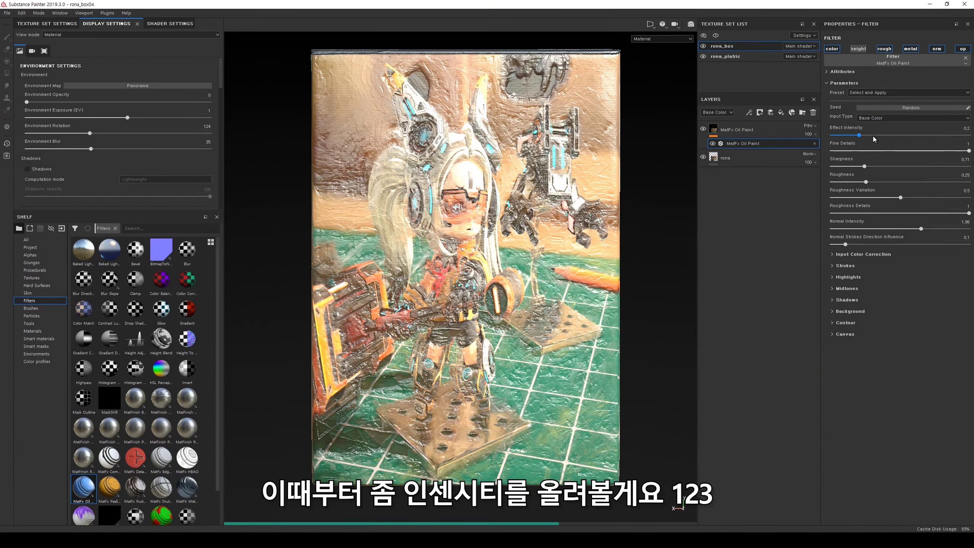
click(927, 135)
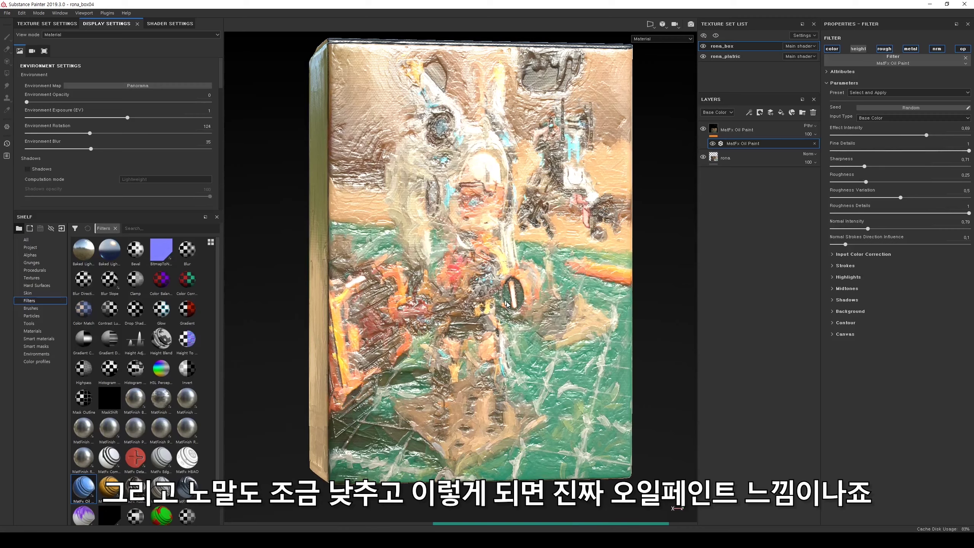
Inspect the painted box under changed lighting and from both sides, and raise the filter's Effect Intensity to 1
mouse_move(508, 306)
alt+mouse_down()
mouse_move(494, 327)
mouse_move(498, 318)
alt+mouse_up()
shift+right_drag(498, 319, 551, 299)
alt+drag(552, 299, 555, 273)
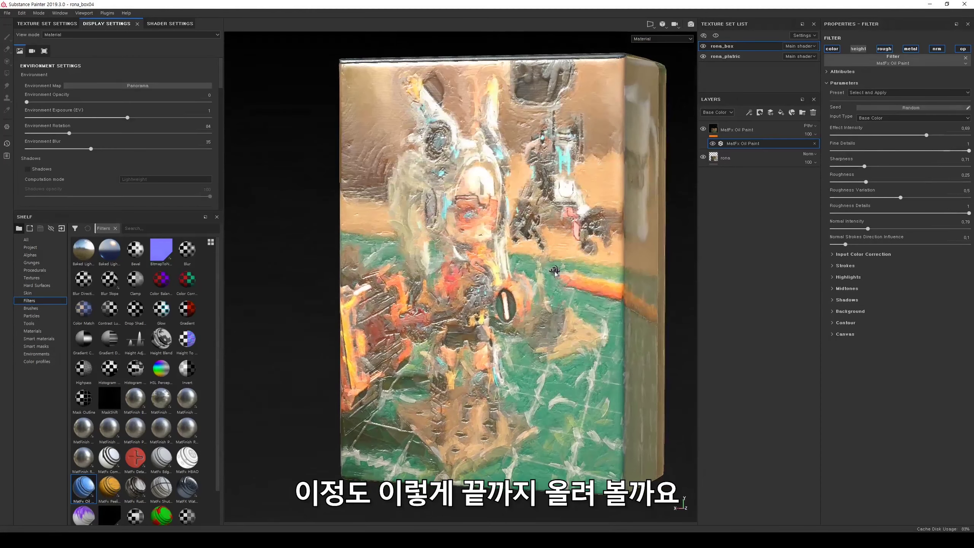
alt+drag(443, 283, 540, 317)
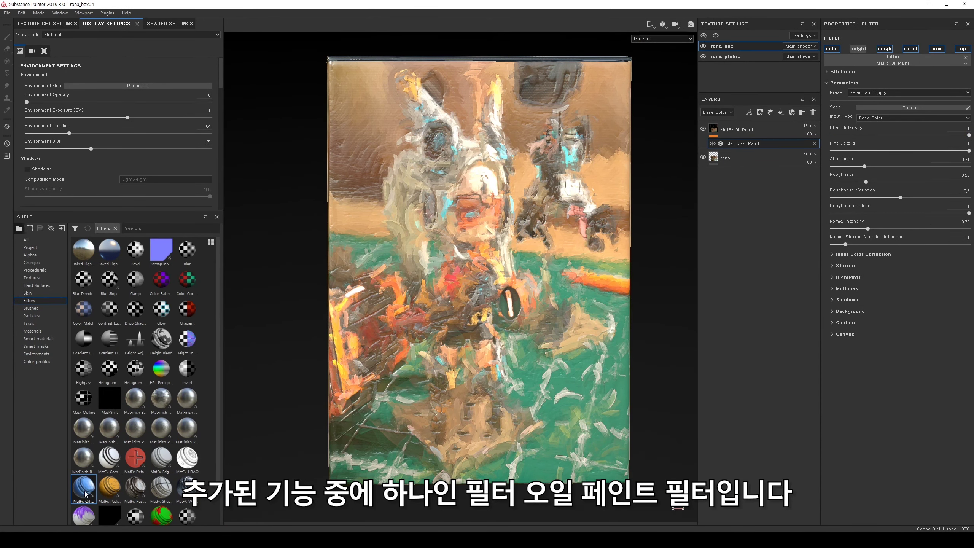
mouse_move(86, 494)
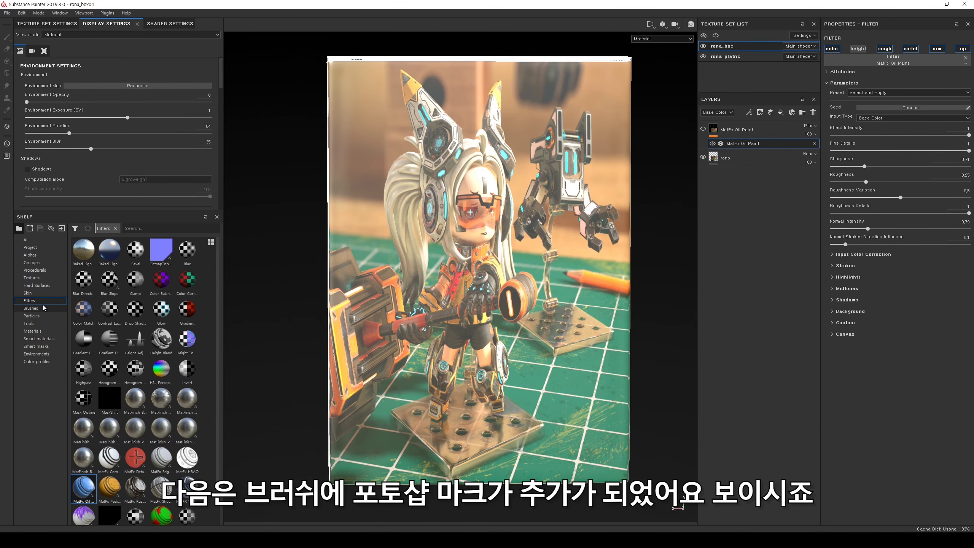
Add a paint layer above the rona layer and try a stroke with the Archive Ink brush preset
click(31, 308)
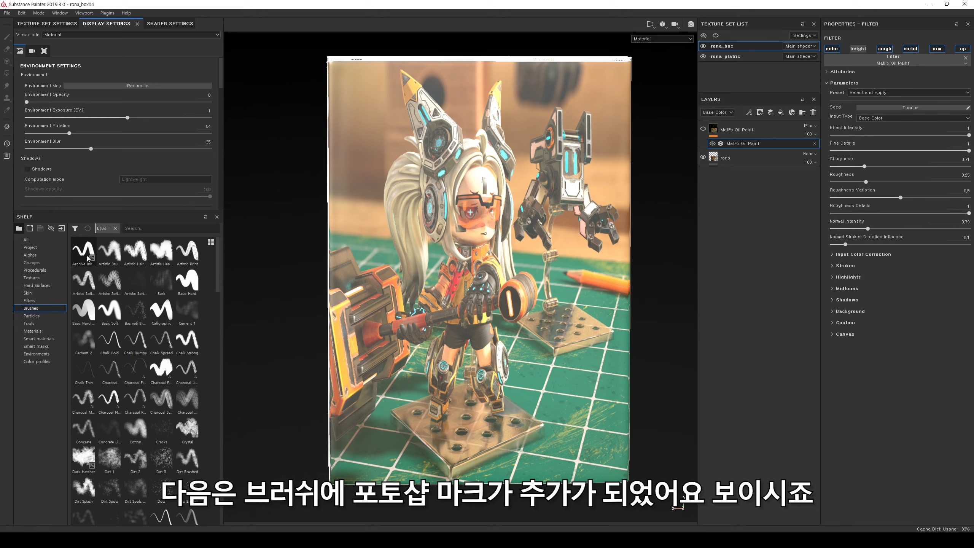
mouse_move(89, 260)
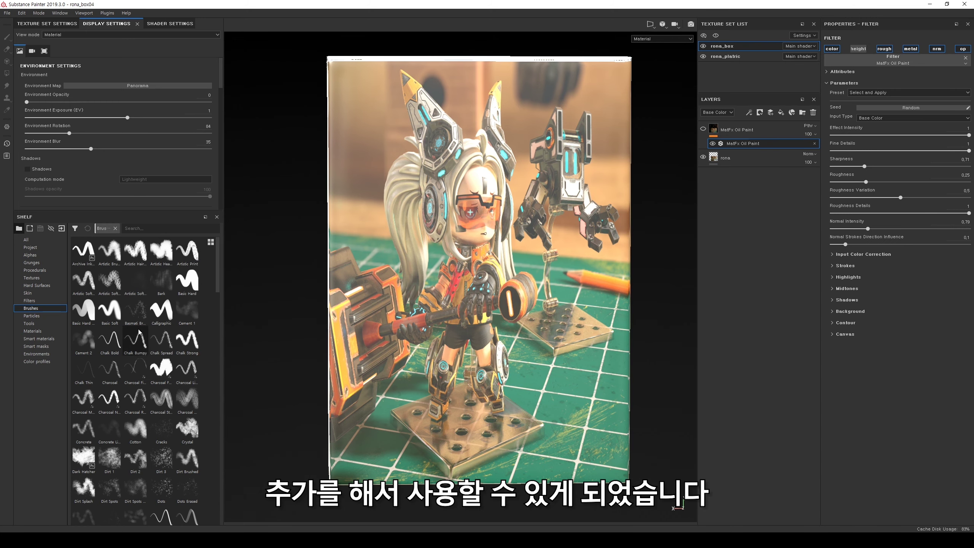
mouse_move(140, 332)
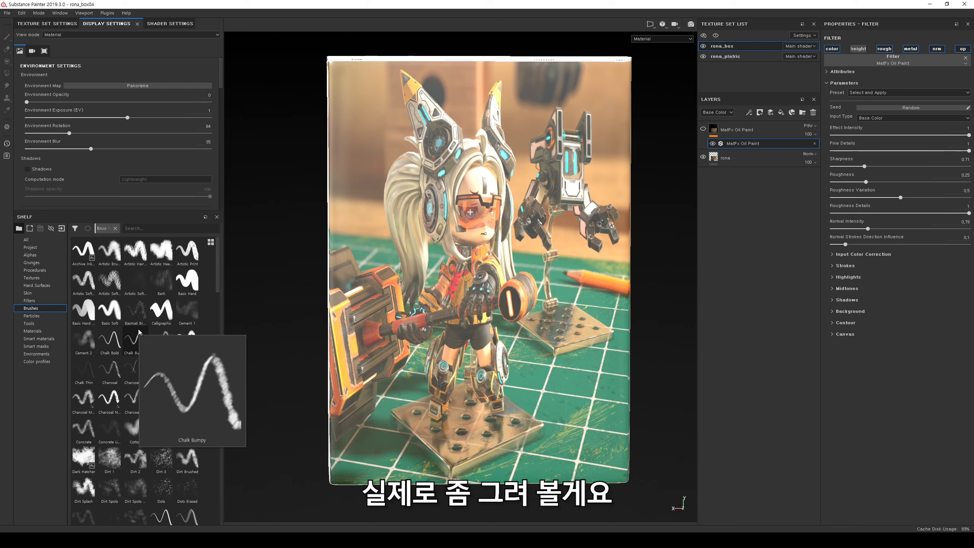
click(730, 158)
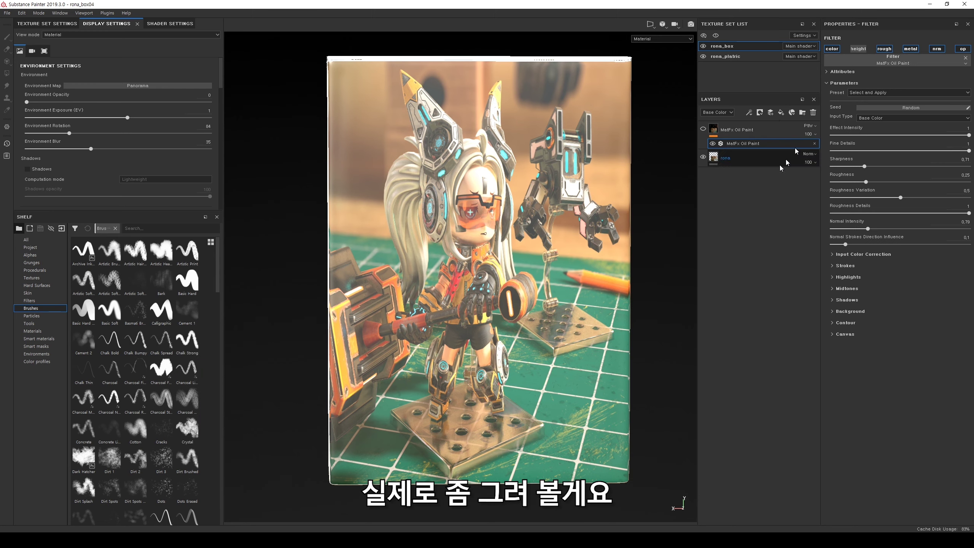
click(770, 112)
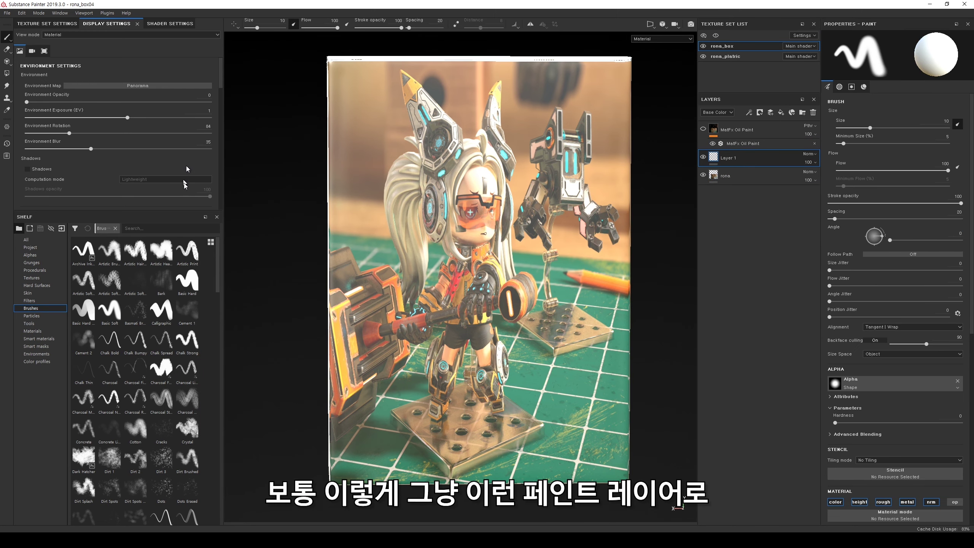
click(84, 250)
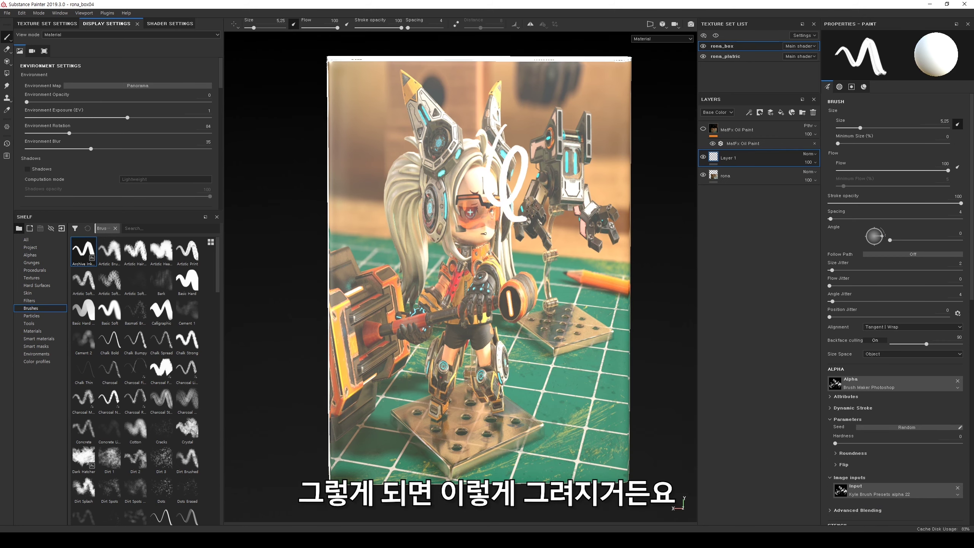
Try two of the Kyle's Photoshop brush presets with test strokes around the figure's head and the robot arm
scroll(523, 256, up, 2)
drag(217, 256, 205, 344)
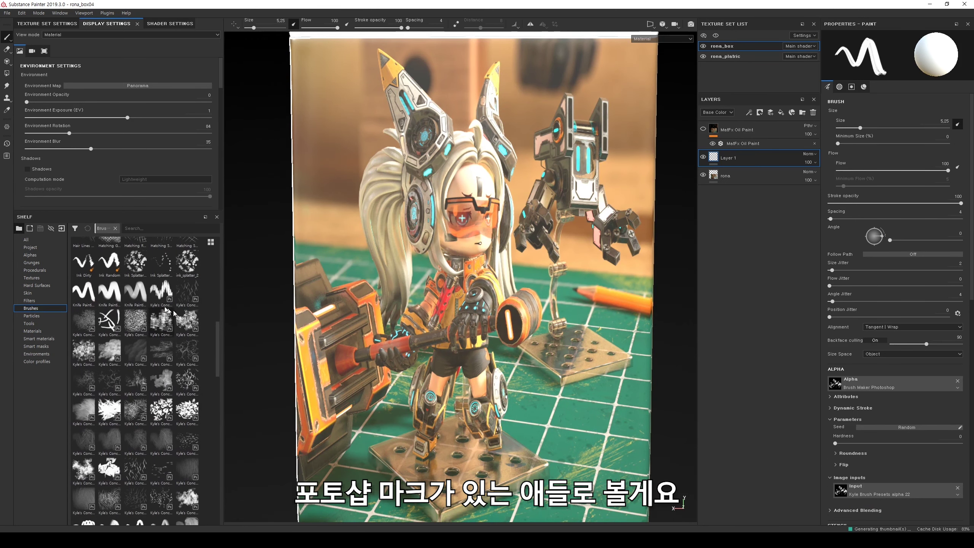
click(110, 322)
mouse_move(418, 127)
mouse_down()
mouse_move(379, 191)
mouse_move(369, 269)
mouse_move(536, 161)
mouse_up()
click(84, 323)
scroll(500, 149, up, 2)
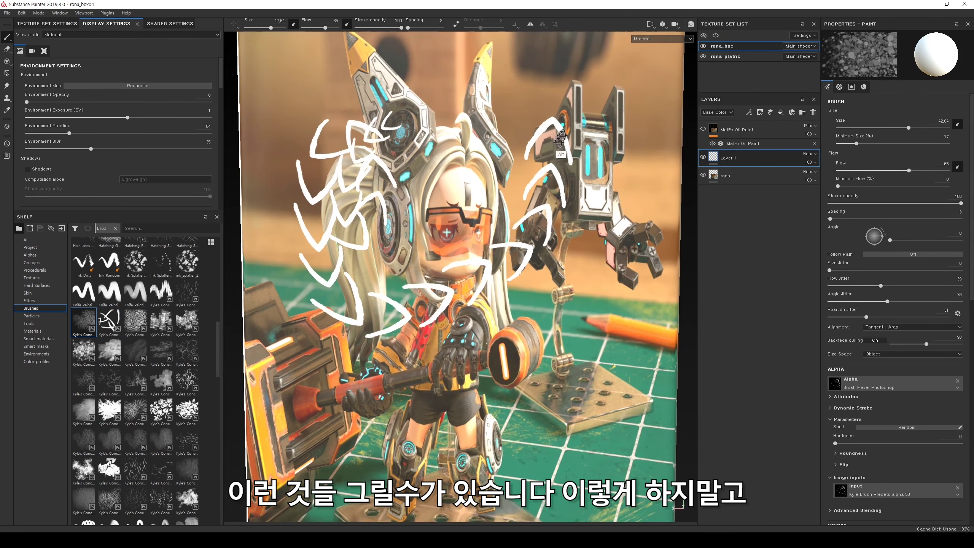
mouse_move(529, 84)
mouse_down()
mouse_move(586, 194)
mouse_move(577, 302)
mouse_move(550, 226)
mouse_move(610, 234)
mouse_move(595, 231)
mouse_up()
scroll(552, 228, down, 2)
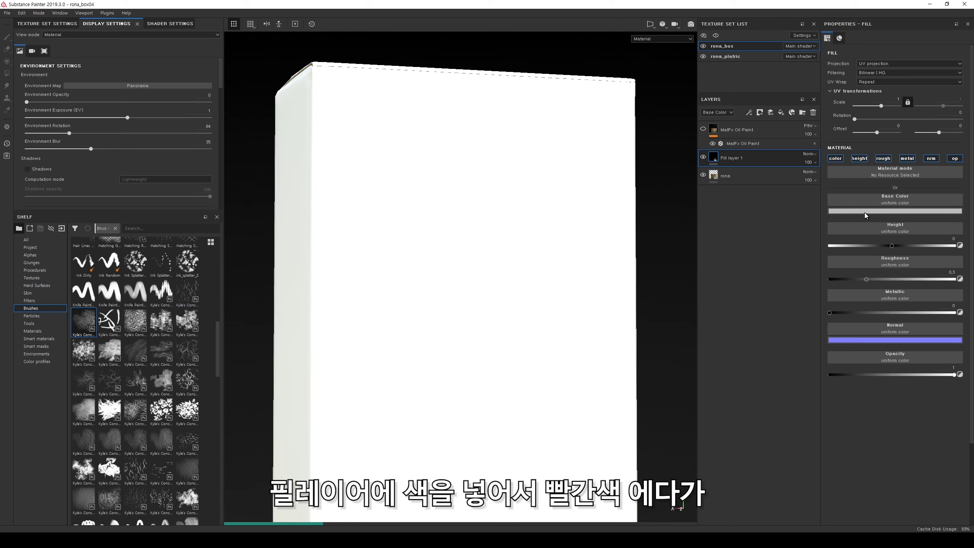
Set the base color of the fill layer above rona to red and add a black mask with a paint effect
click(895, 211)
click(915, 253)
right_click(729, 157)
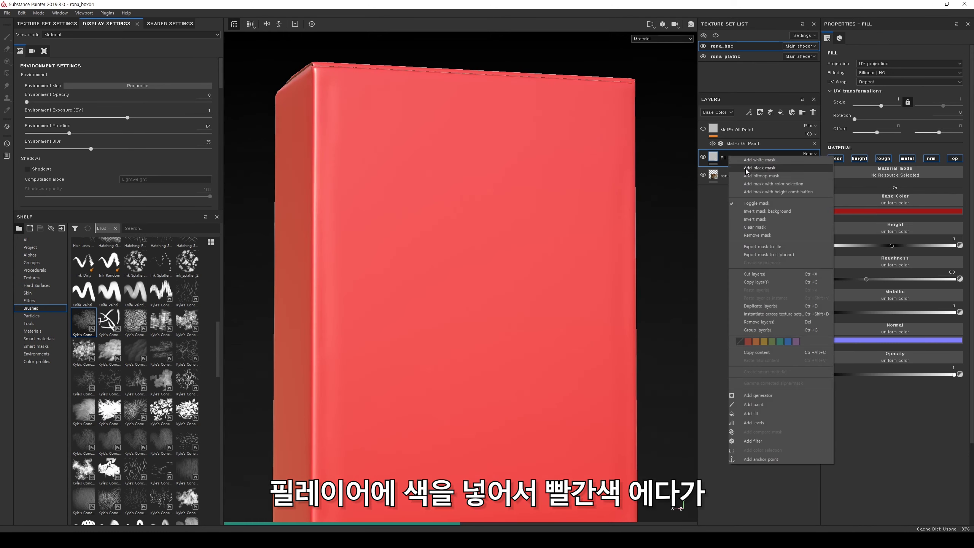
click(732, 161)
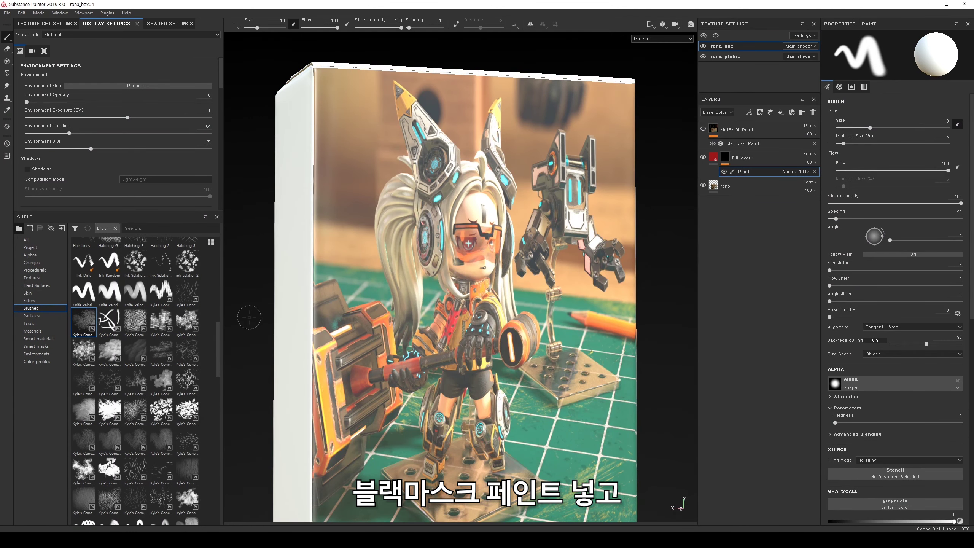
Choose a bristly Kyle's Paint brush preset and paint a broad curved stroke in the mask over the figure's head and down its side
click(135, 441)
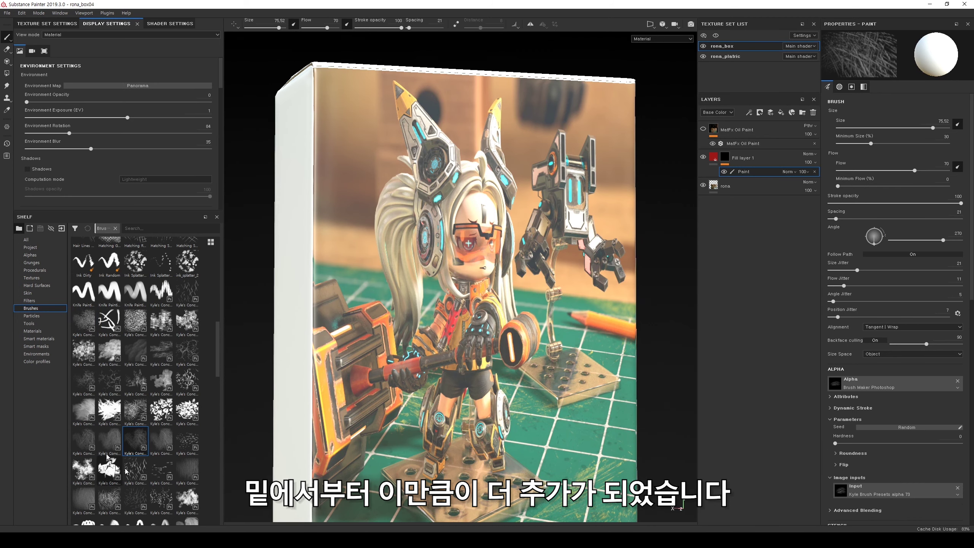
scroll(108, 457, down, 10)
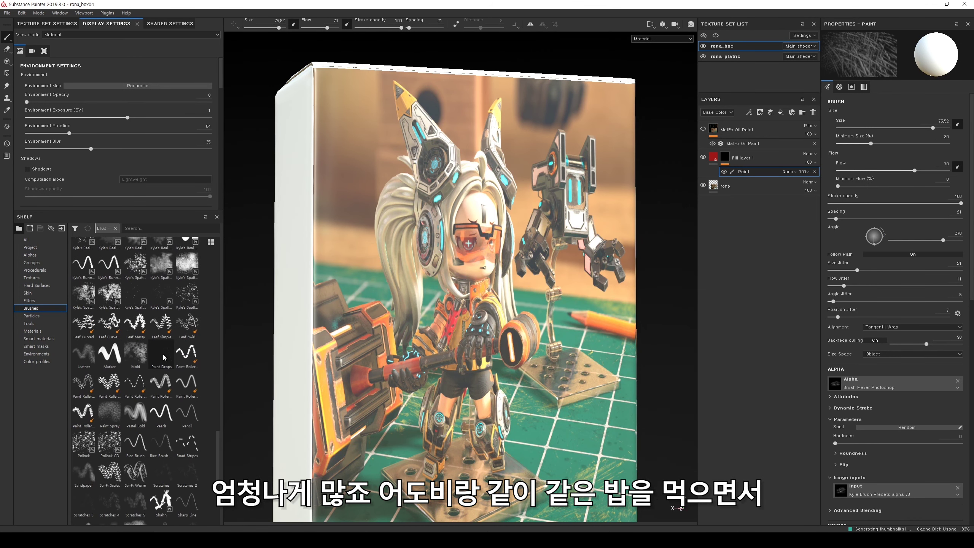
scroll(164, 357, up, 5)
scroll(171, 306, up, 3)
click(161, 307)
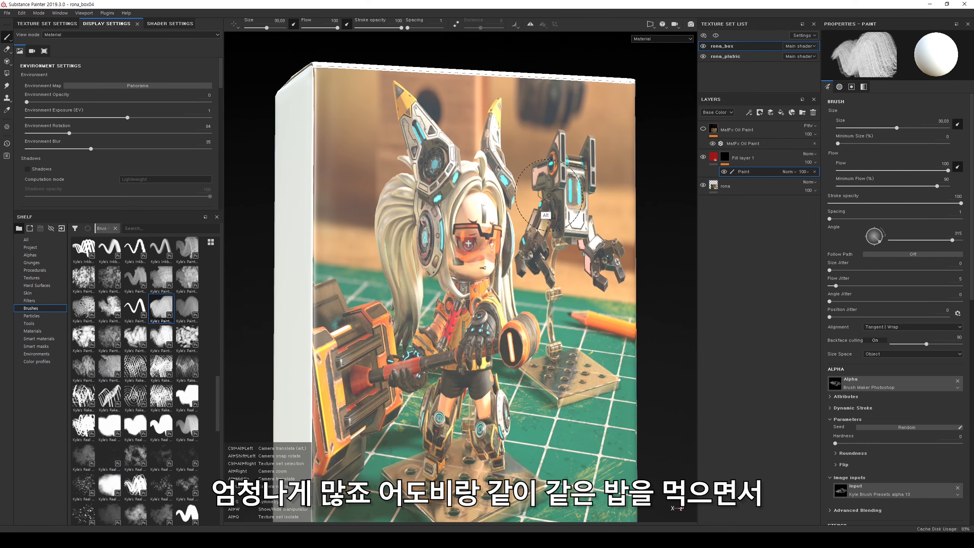
alt+drag(513, 204, 493, 235)
mouse_move(427, 184)
mouse_down()
mouse_move(544, 265)
mouse_move(536, 335)
mouse_up()
Reduce the brush size to about 23 and paint a second curved stroke from the robot arm down to the figure's hands
alt+drag(534, 249, 536, 270)
alt+middle_drag(537, 270, 533, 250)
alt+right_drag(533, 250, 556, 245)
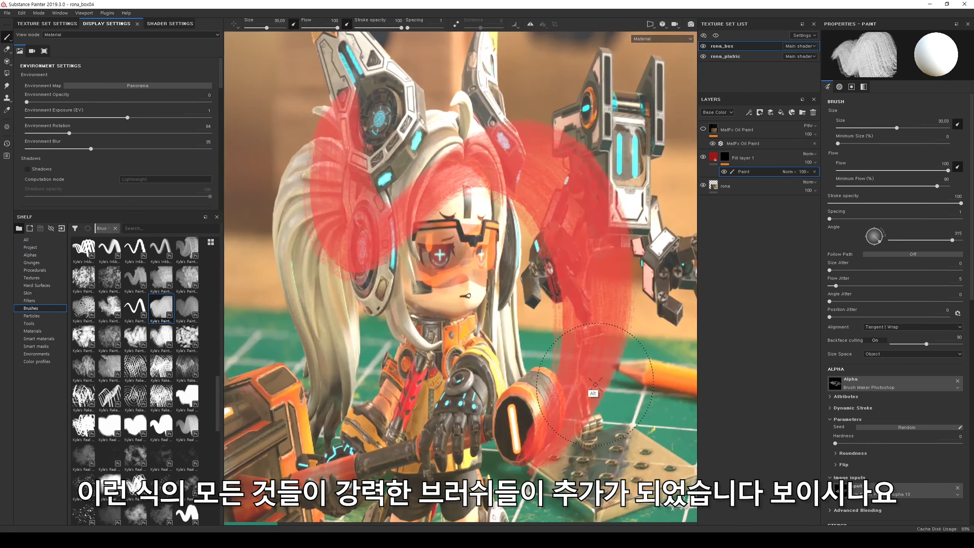
alt+middle_drag(555, 245, 525, 253)
ctrl+right_drag(494, 115, 480, 106)
mouse_move(479, 106)
mouse_down()
mouse_move(583, 221)
mouse_move(446, 363)
mouse_move(392, 394)
mouse_up()
alt+right_drag(537, 219, 511, 228)
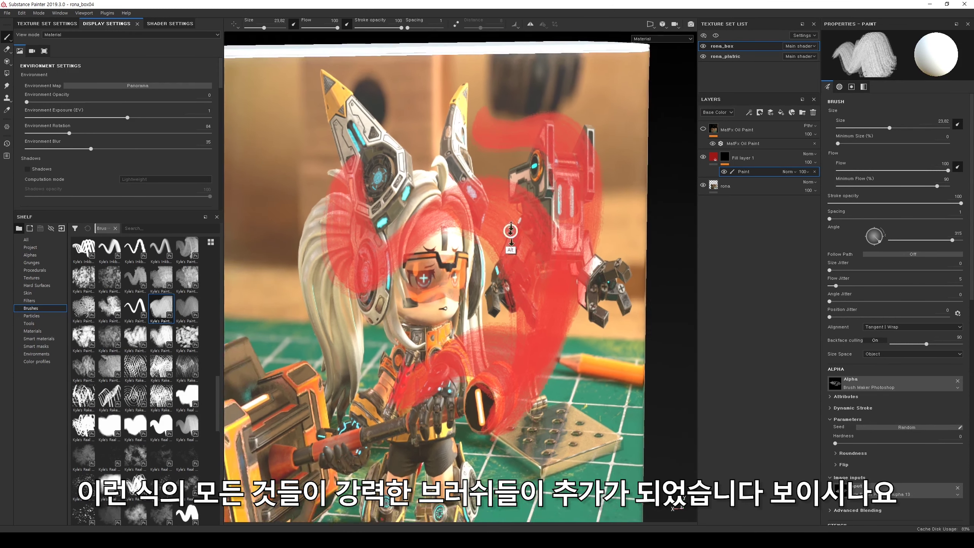
alt+middle_drag(536, 220, 543, 182)
Increase the Height of the red fill layer and reselect its mask for painting
click(714, 158)
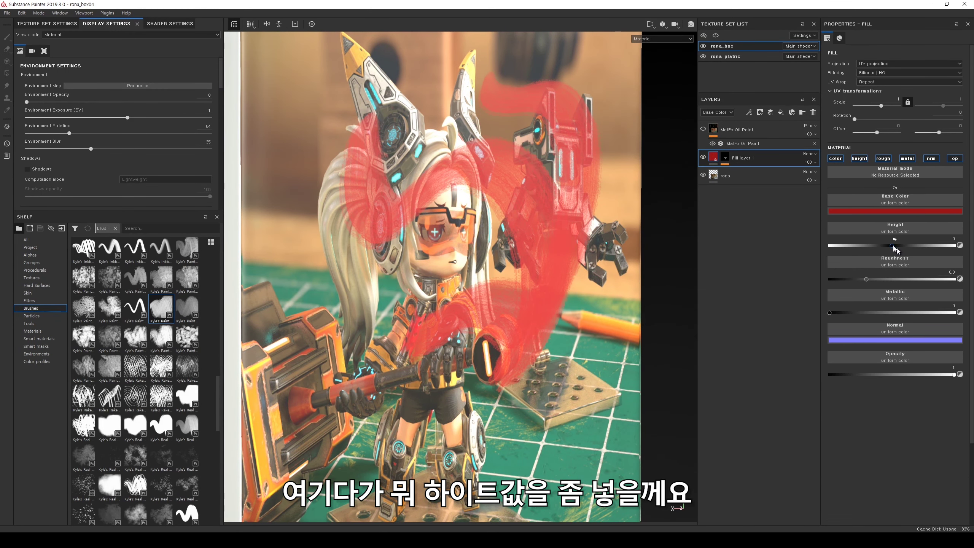
drag(899, 249, 921, 245)
click(725, 158)
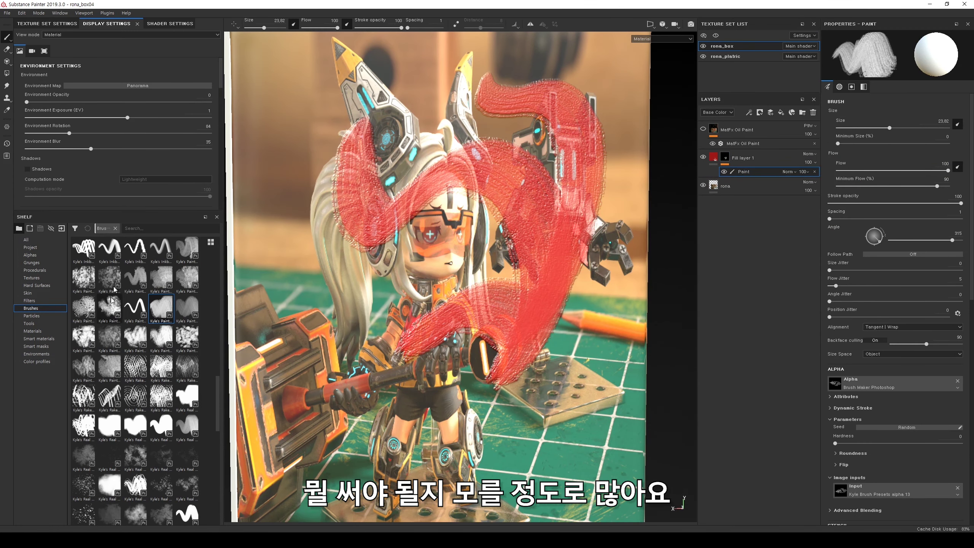
Try a long winding stroke across the figure with the Shahn brush preset and undo it
scroll(142, 391, down, 5)
click(163, 313)
key(f)
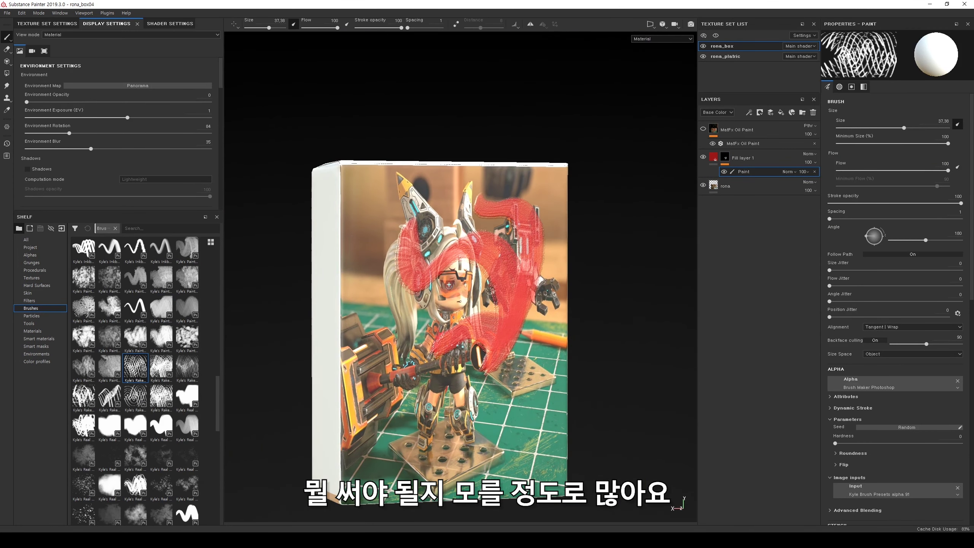
click(173, 321)
drag(370, 251, 493, 433)
scroll(180, 383, down, 1)
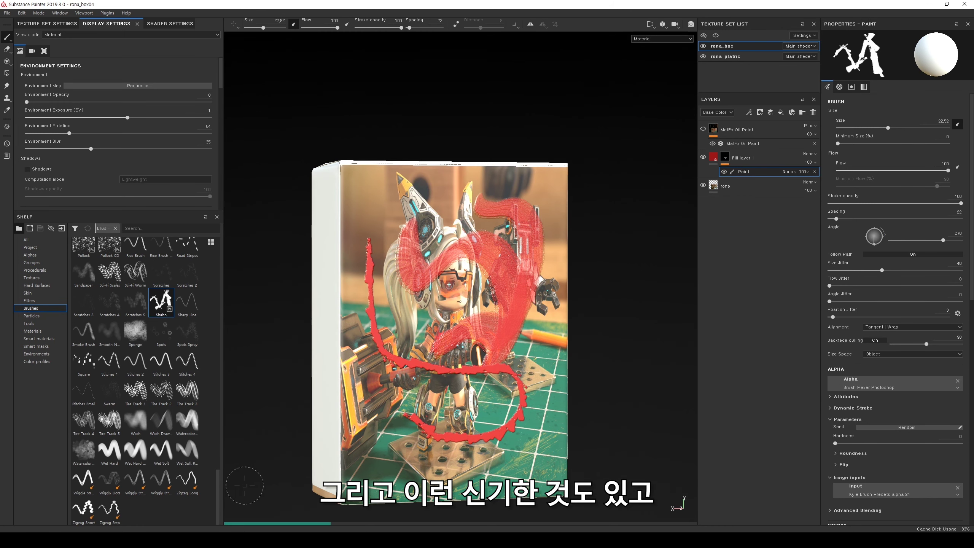
key(ctrl+z)
Paint a U-shaped row of small arrows around the figure with the Paint Roller arrow brush preset
scroll(183, 384, up, 6)
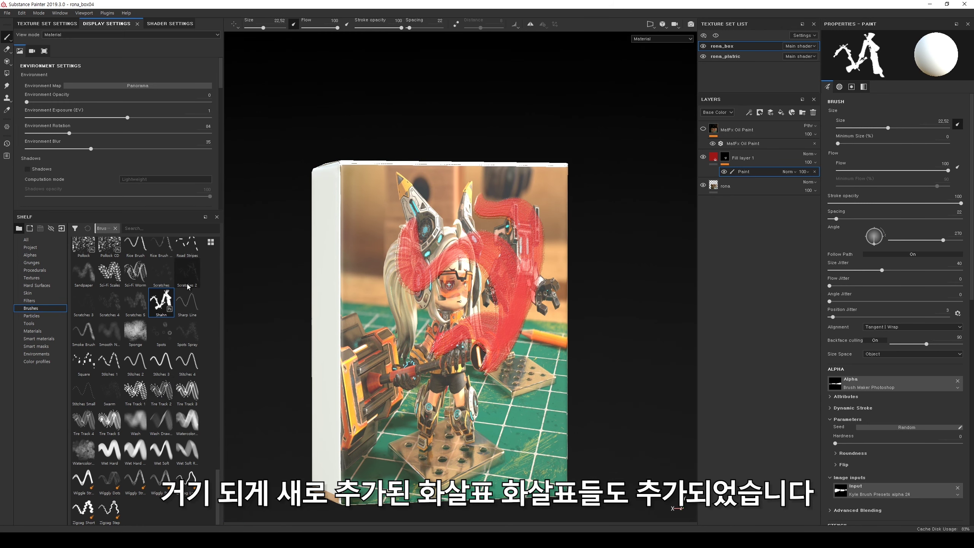
click(183, 414)
click(186, 339)
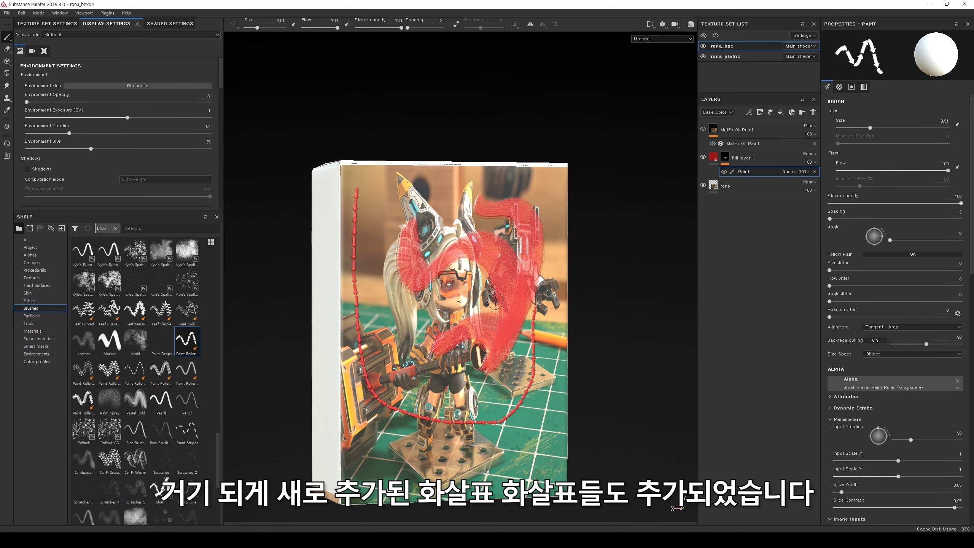
Enlarge the arrow brush to size 15.59 and paint a straight vertical line of arrows between the first arrow stroke and the figure
key(bracketright)
key(bracketright)
key(bracketright)
key(bracketright)
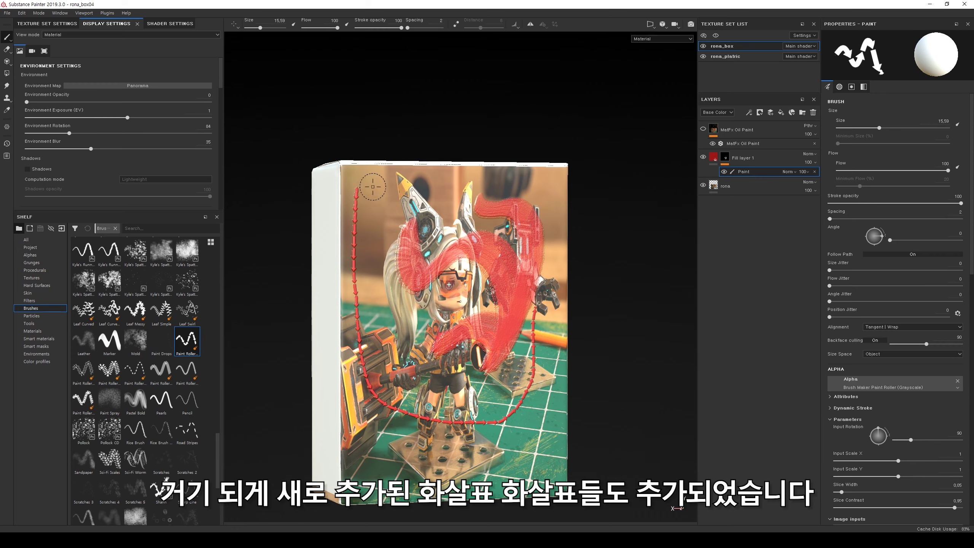
scroll(380, 318, up, 3)
mouse_move(378, 275)
mouse_down()
mouse_move(379, 318)
mouse_move(437, 312)
mouse_move(376, 322)
mouse_up()
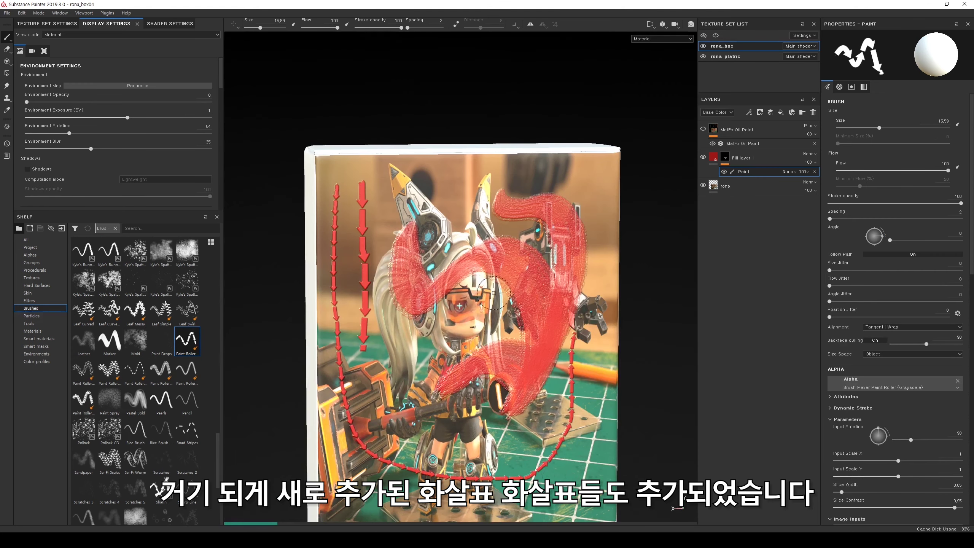
Clear all painted strokes from the mask of the red fill layer
click(728, 159)
right_click(730, 162)
click(751, 329)
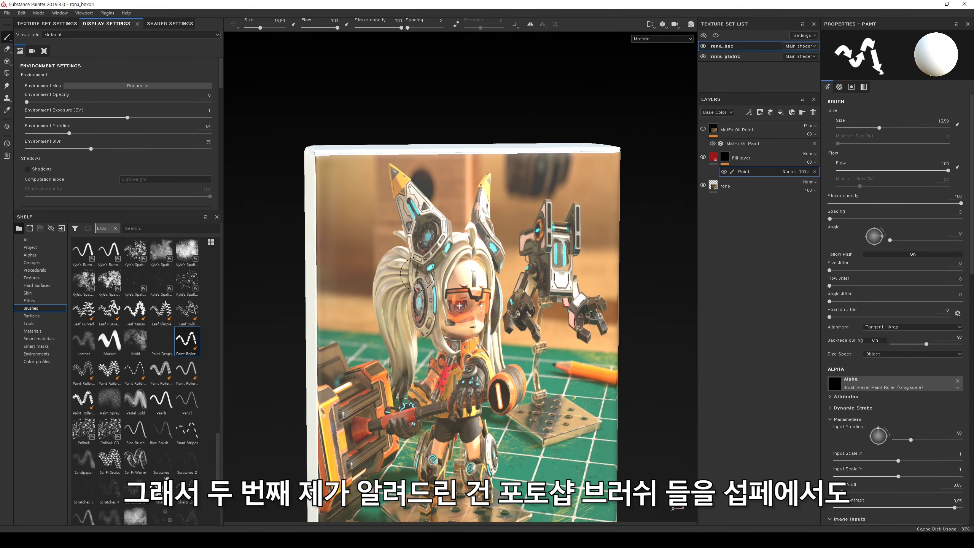
Paint winding red strokes across the figure with a Kyle's Real brush preset and the Archive Ink preset
scroll(181, 338, up, 3)
click(191, 340)
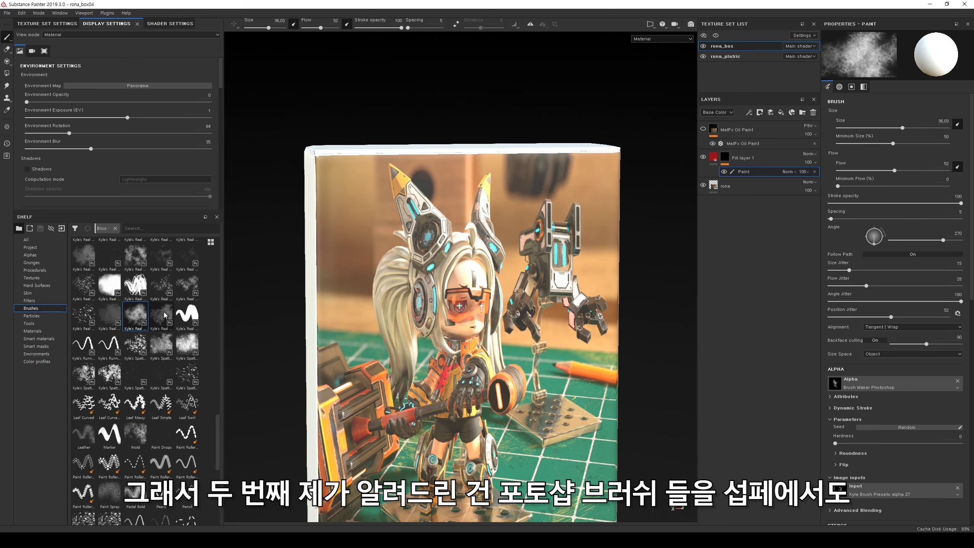
click(187, 315)
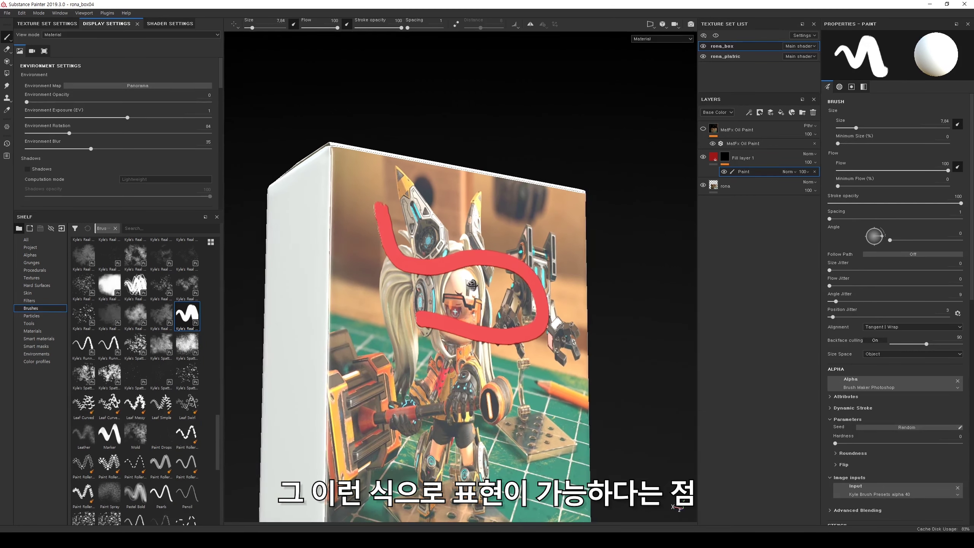
scroll(134, 346, up, 15)
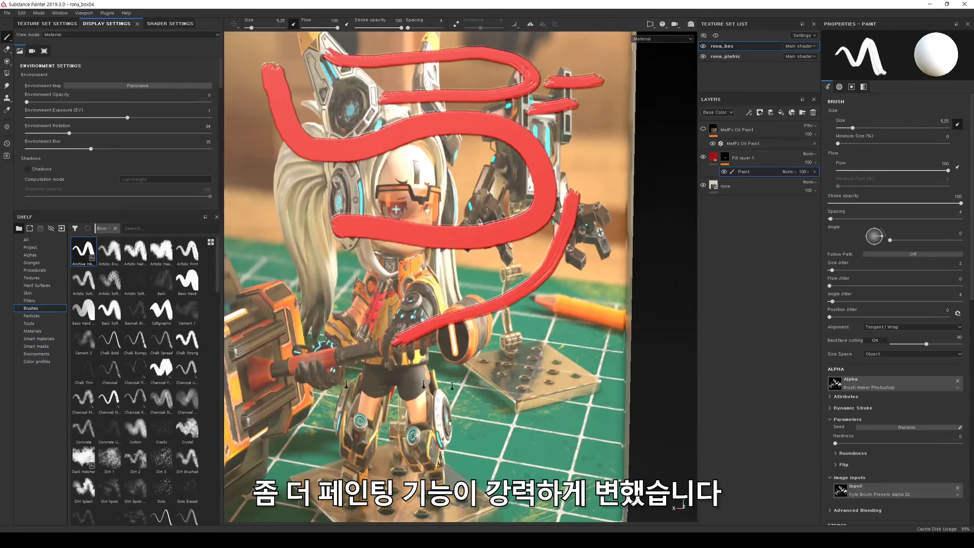
scroll(432, 320, down, 2)
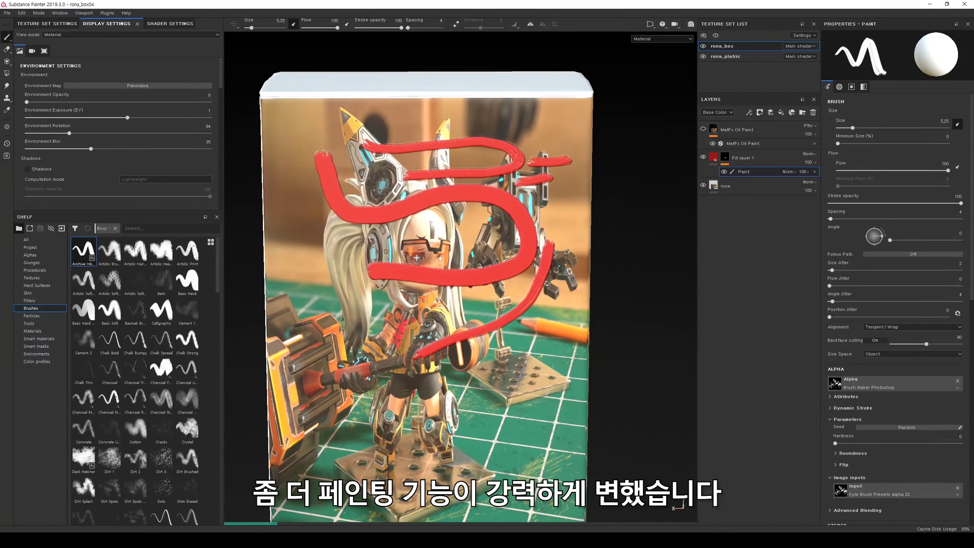
drag(423, 216, 493, 293)
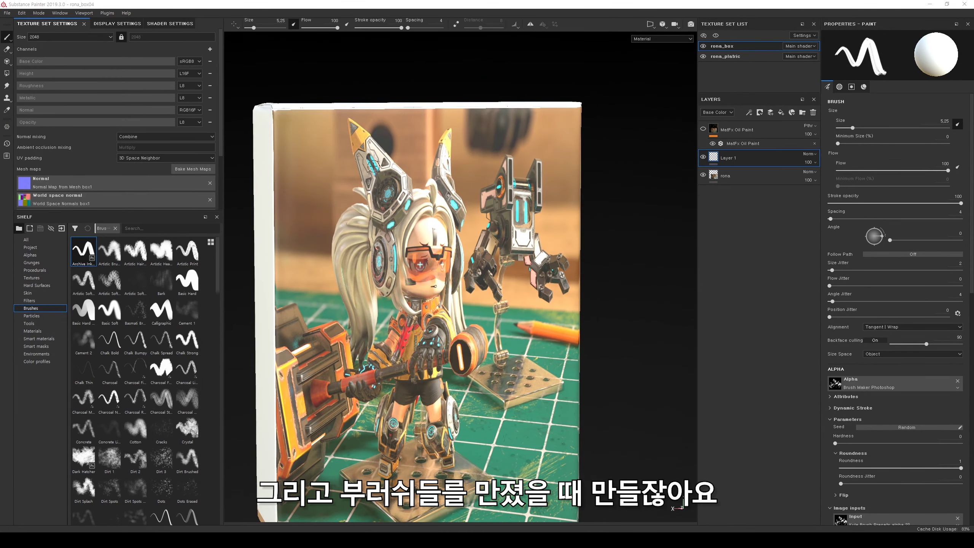
Paint a winding white stroke across the figure on Layer 1 and reveal the brush alpha's Flip parameters
mouse_move(373, 165)
mouse_down()
mouse_move(341, 188)
mouse_move(493, 161)
mouse_move(433, 327)
mouse_move(480, 357)
mouse_move(499, 355)
mouse_up()
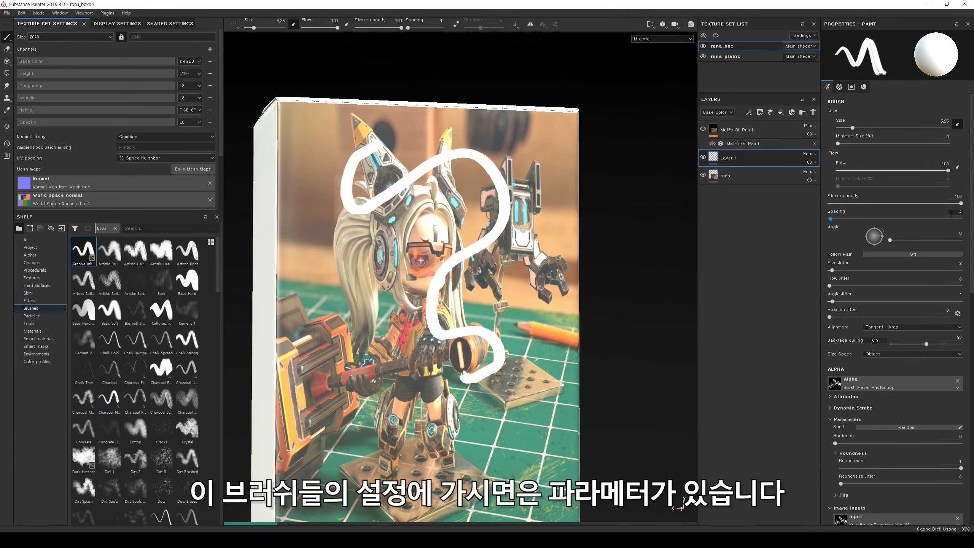
scroll(900, 173, down, 5)
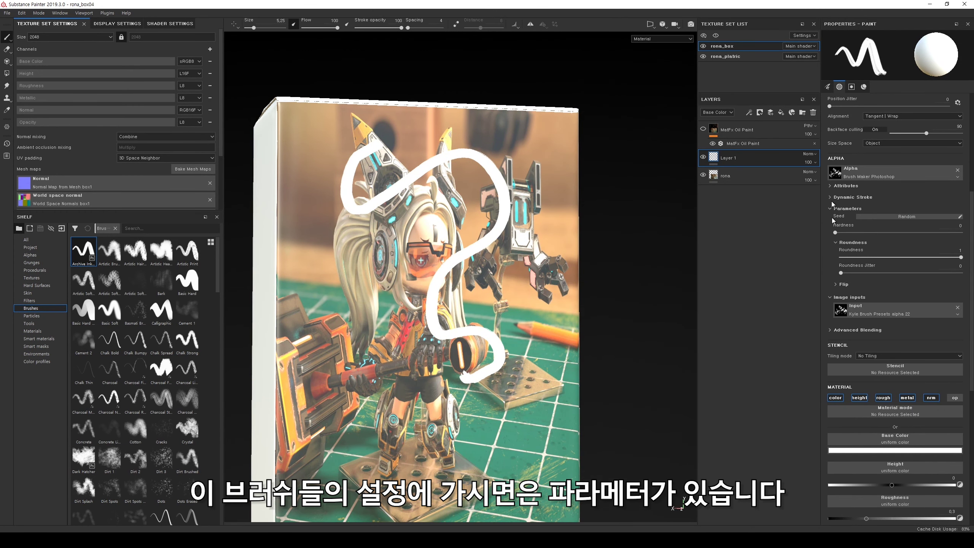
click(836, 284)
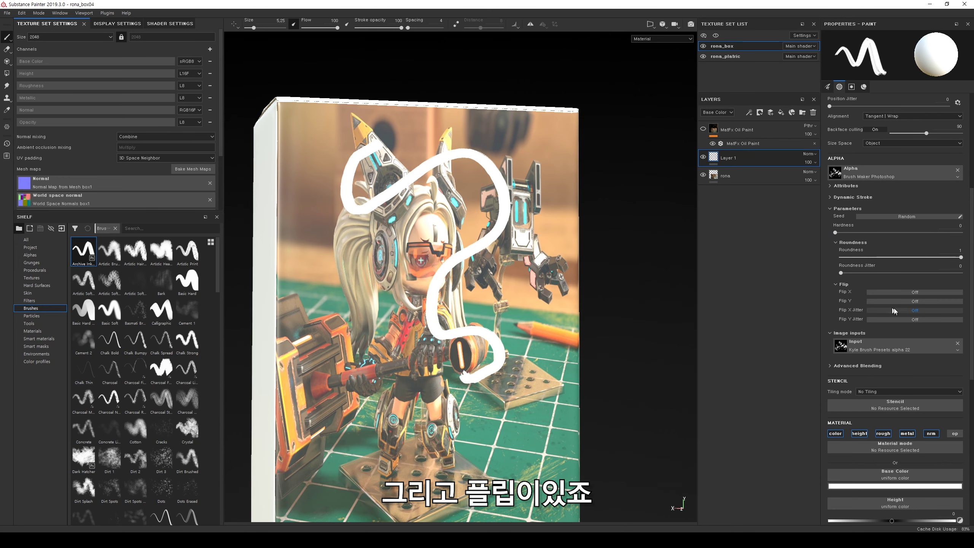
Try the brush alpha's Flip X, Flip Y and Flip X Jitter options, switching each back off, and reveal the Advanced Blending setting
click(904, 294)
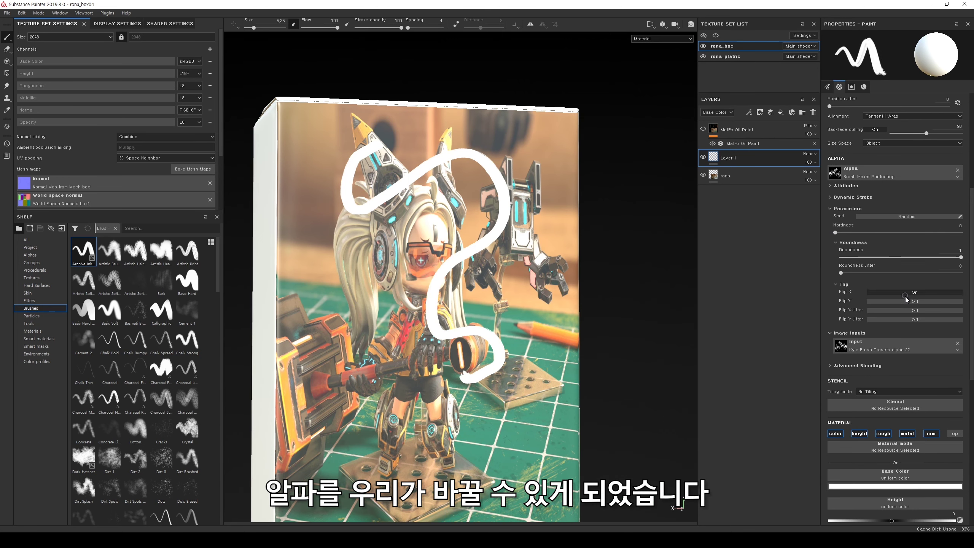
click(906, 301)
click(908, 293)
click(910, 302)
click(909, 310)
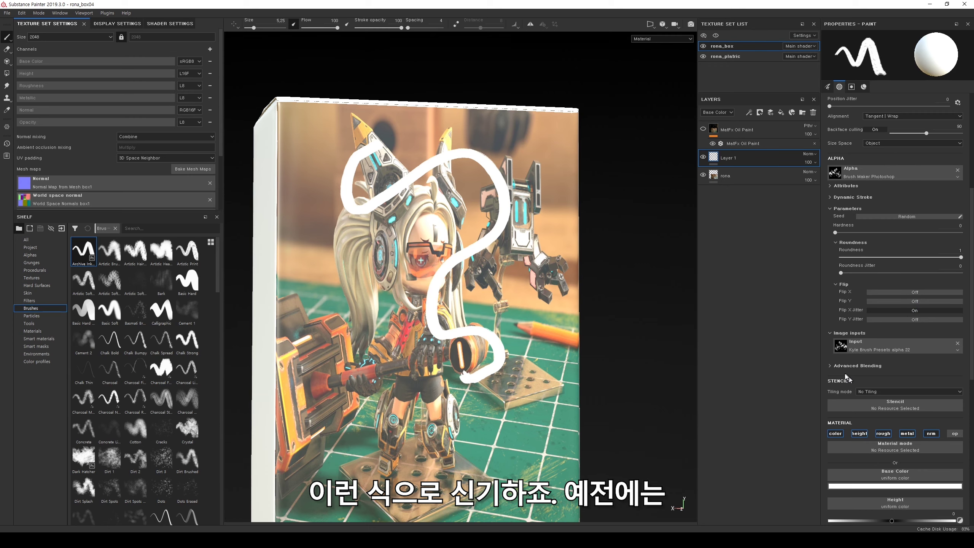
click(845, 367)
click(902, 310)
Paint a looping white stroke over the face and a vertical one beside the robot arms, and toggle Flip Y and Flip X
alt+drag(510, 238, 526, 236)
mouse_move(457, 142)
mouse_down()
mouse_move(451, 247)
mouse_move(433, 272)
mouse_move(459, 249)
mouse_up()
mouse_move(529, 269)
alt+mouse_down()
mouse_move(434, 265)
mouse_move(518, 292)
alt+mouse_up()
drag(542, 141, 537, 282)
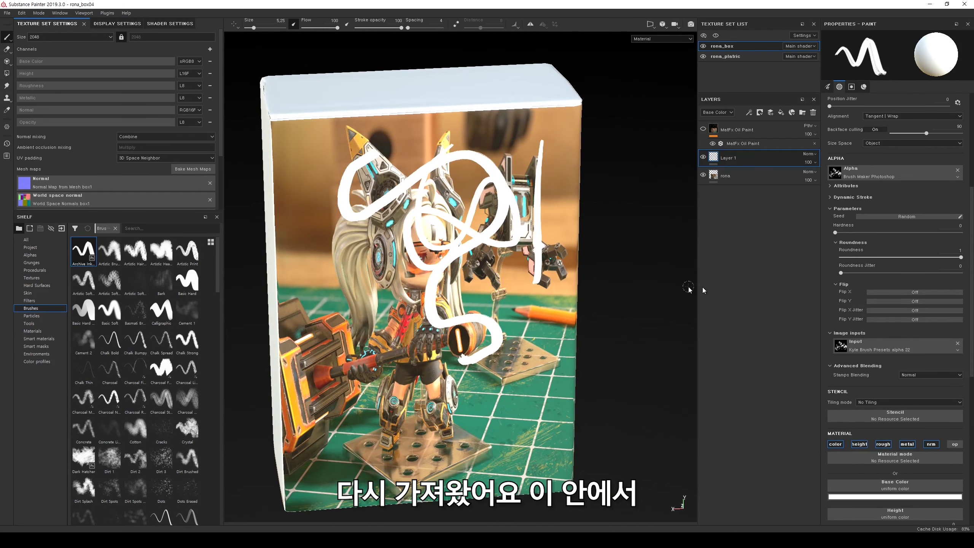
click(910, 301)
click(914, 292)
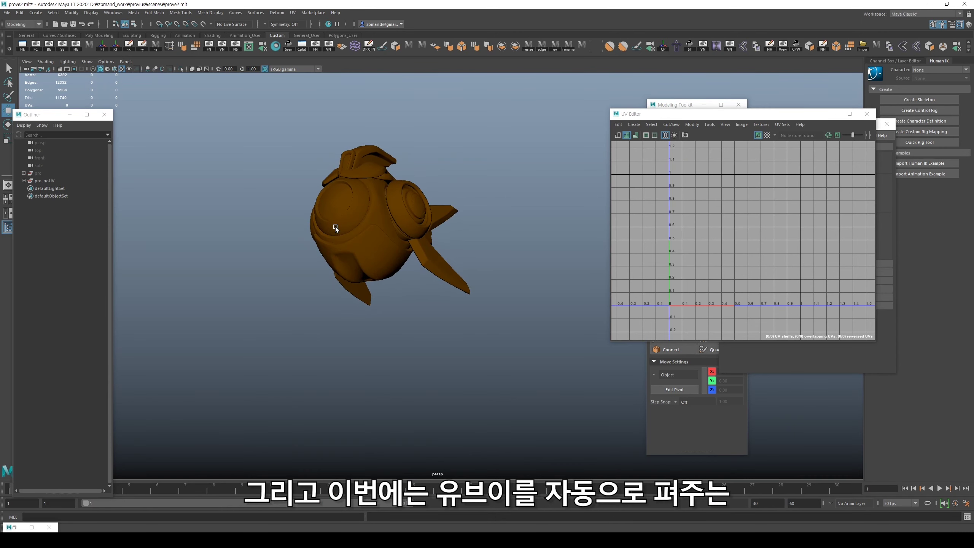
Switch to Maya LT and select the parts of the probe mesh to examine its UVs in the UV Editor
mouse_move(335, 227)
alt+mouse_down()
mouse_move(341, 214)
mouse_move(327, 270)
mouse_move(430, 294)
mouse_move(411, 292)
mouse_move(460, 292)
mouse_move(480, 287)
mouse_move(452, 277)
mouse_move(522, 187)
alt+mouse_up()
click(388, 231)
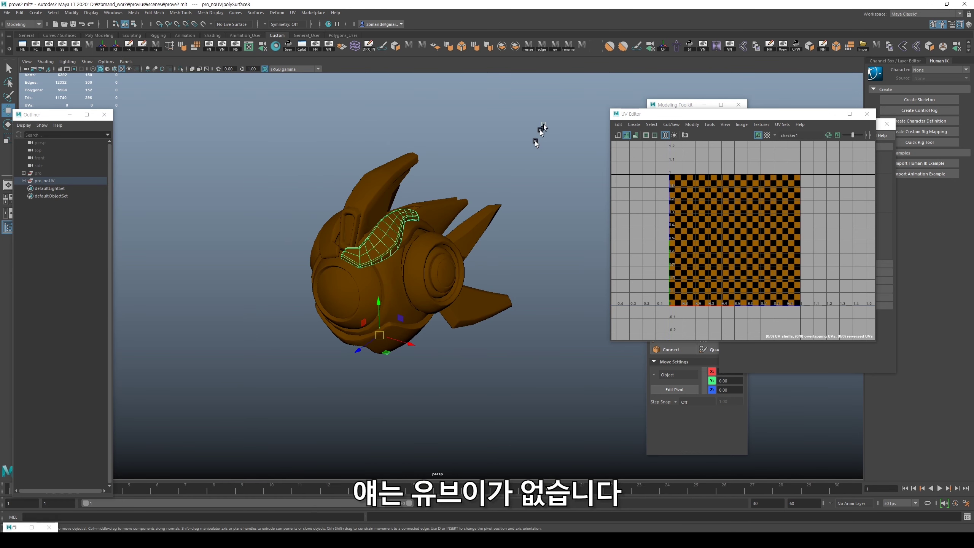
drag(545, 123, 221, 380)
alt+drag(476, 271, 537, 236)
scroll(503, 291, down, 3)
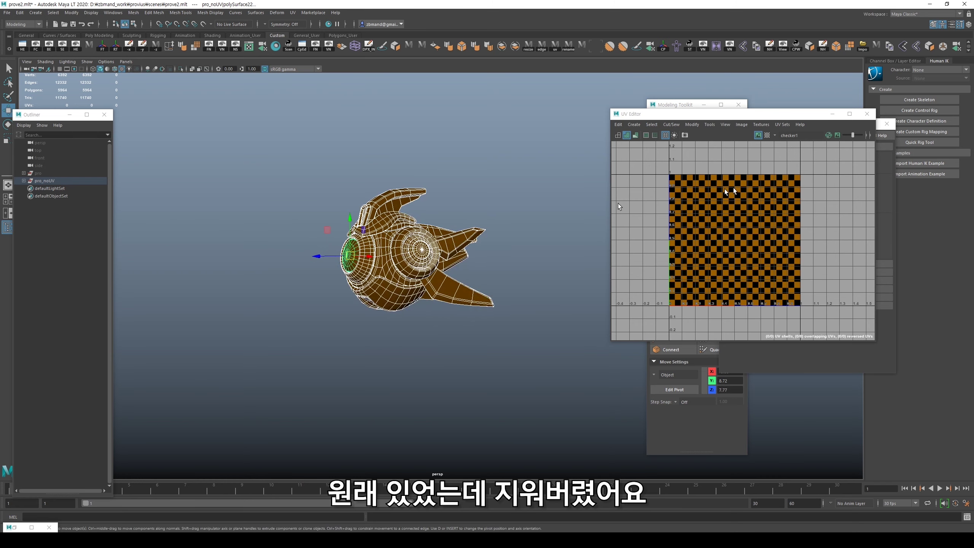
click(633, 125)
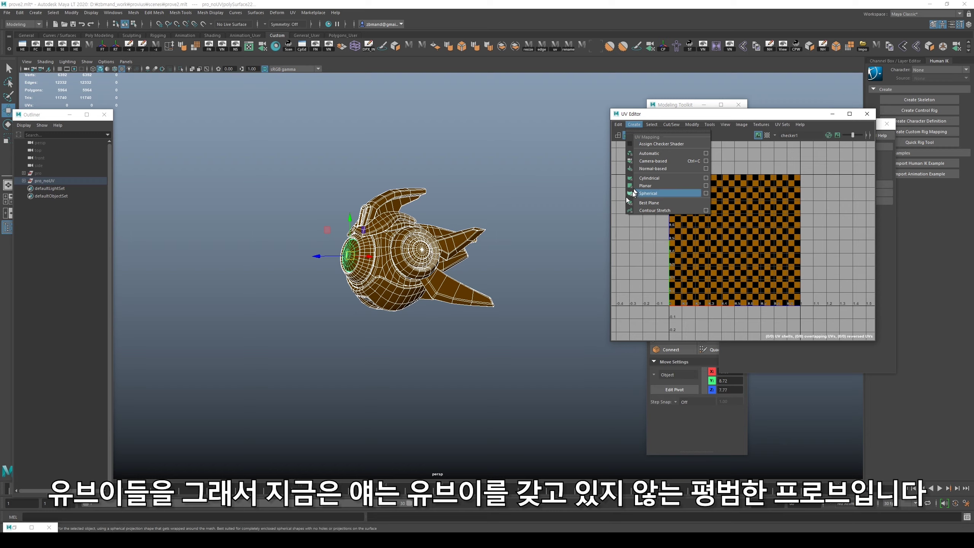
alt+drag(395, 232, 545, 235)
alt+right_drag(775, 236, 690, 230)
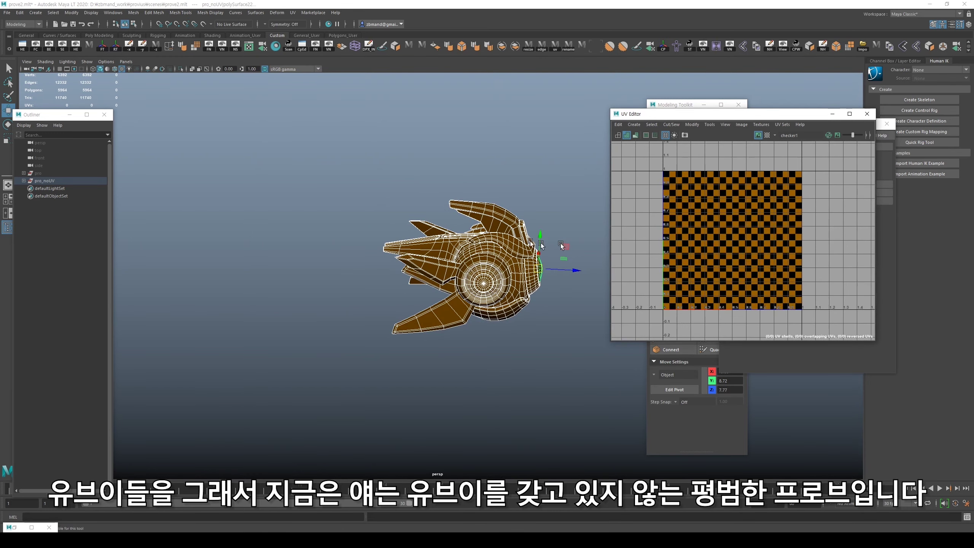
alt+drag(540, 243, 406, 217)
click(476, 245)
drag(536, 152, 327, 325)
click(411, 302)
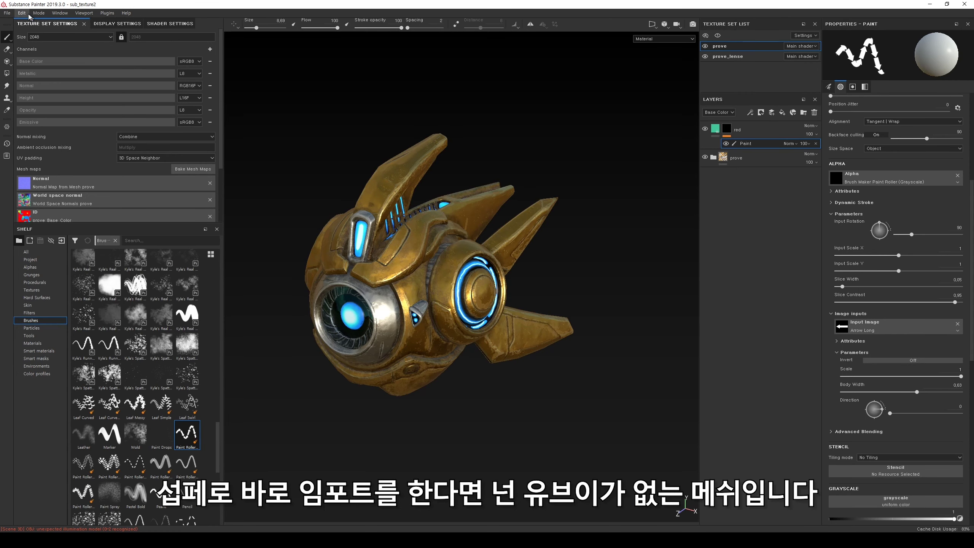
Switch to Substance Painter and start a new project with none_uv.obj as its mesh
click(7, 13)
click(11, 21)
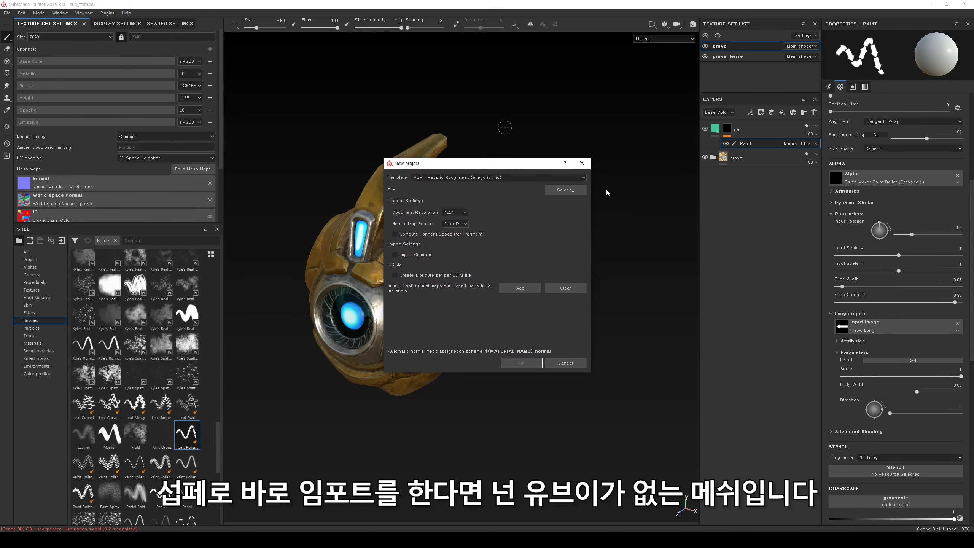
click(565, 192)
click(527, 203)
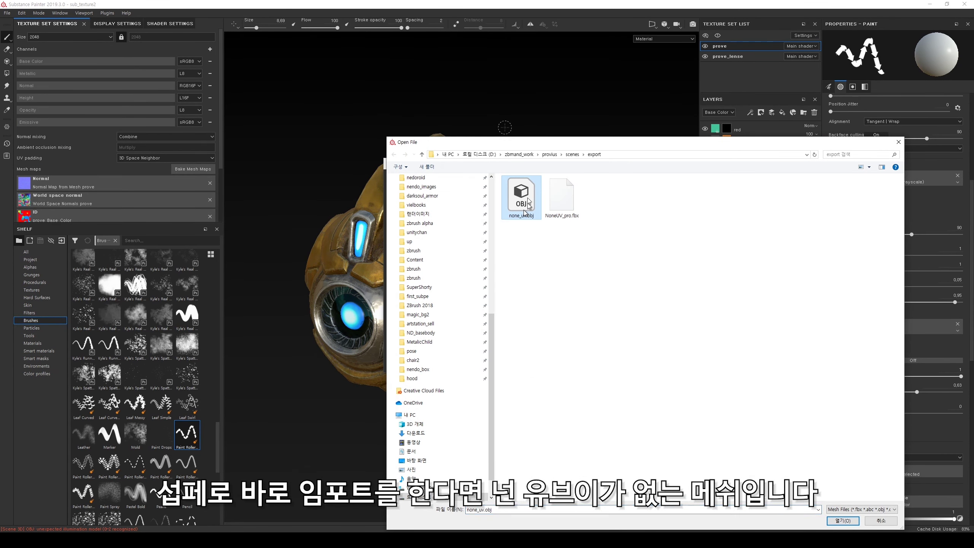
double_click(524, 200)
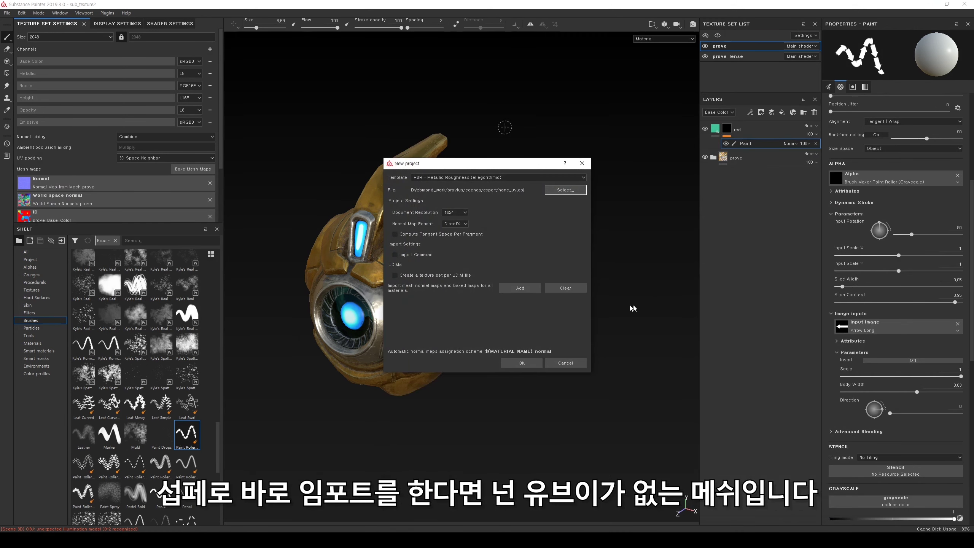
Set the document resolution to 2048 and the normal map format to DirectX, and create the project
click(455, 213)
click(452, 237)
click(454, 224)
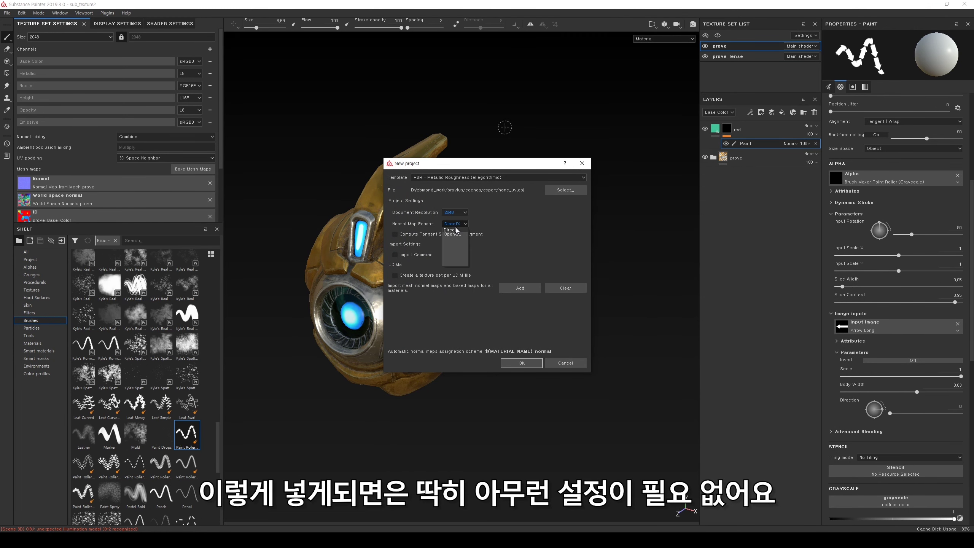
click(455, 230)
click(521, 363)
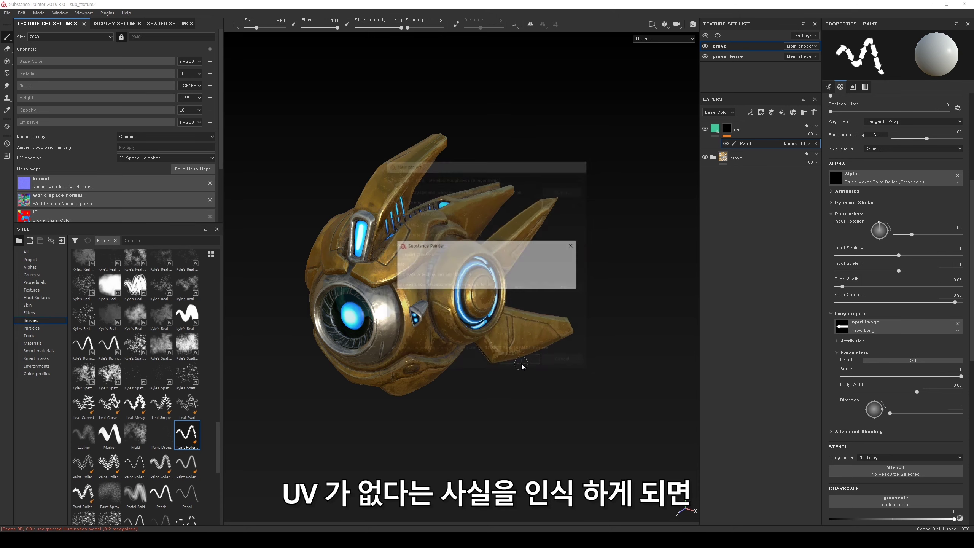
click(465, 282)
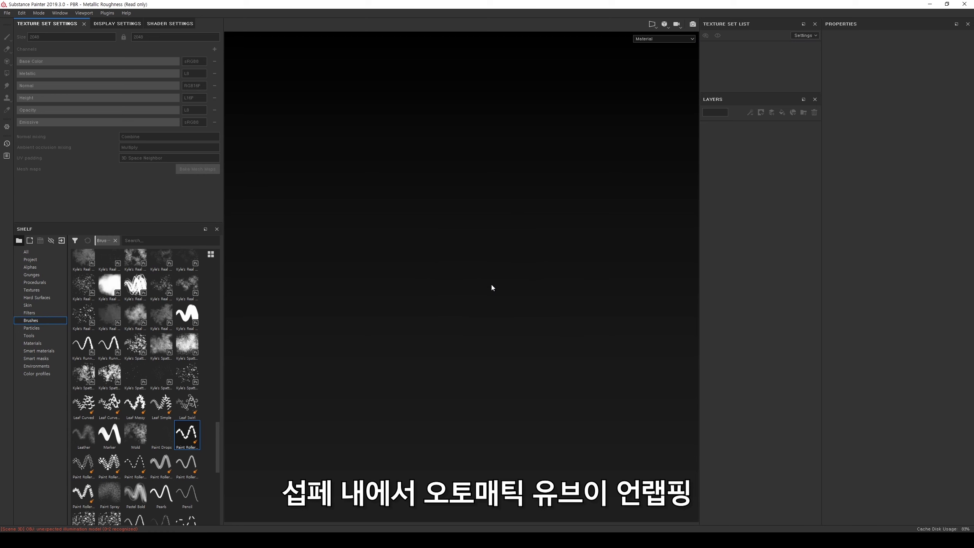
Examine the imported probe mesh and its automatically unwrapped UV layout in the split 3D and 2D views
alt+drag(483, 230, 376, 225)
alt+middle_drag(524, 238, 395, 212)
alt+right_drag(394, 212, 487, 219)
key(F1)
alt+right_drag(629, 212, 338, 208)
alt+middle_drag(567, 196, 403, 286)
alt+right_drag(533, 269, 277, 237)
alt+middle_drag(594, 235, 590, 246)
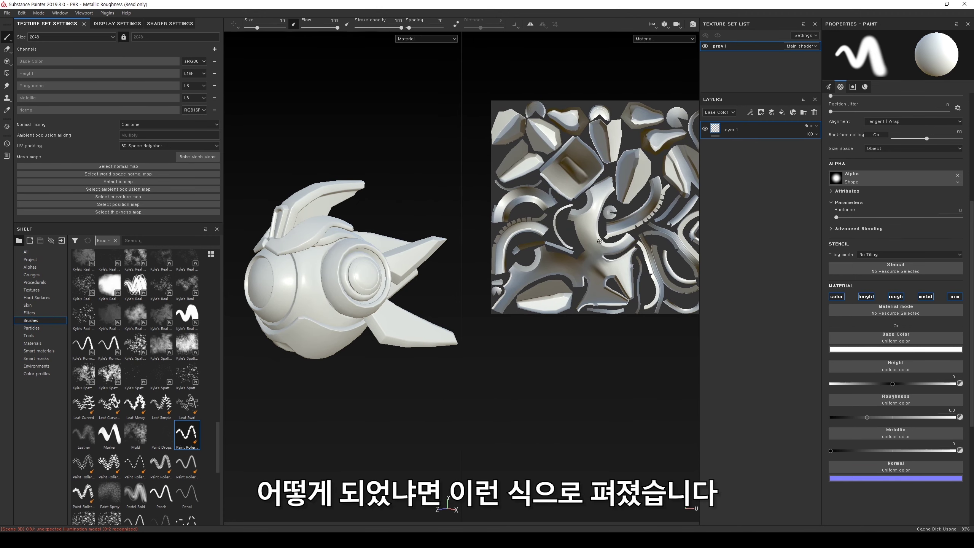
key(F3)
key(F2)
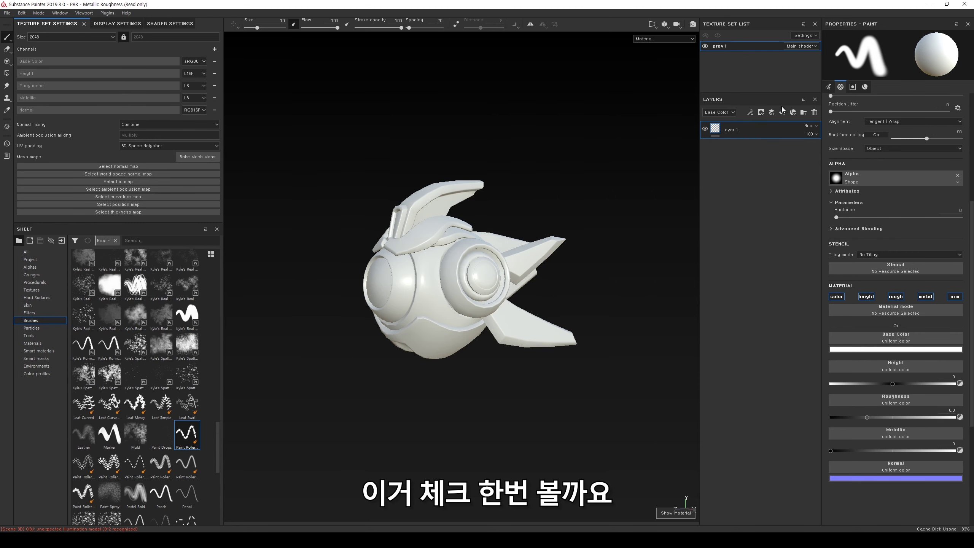
Replace Layer 1 with a fill layer that has a mask, and add a fill effect to the mask
click(814, 112)
click(783, 112)
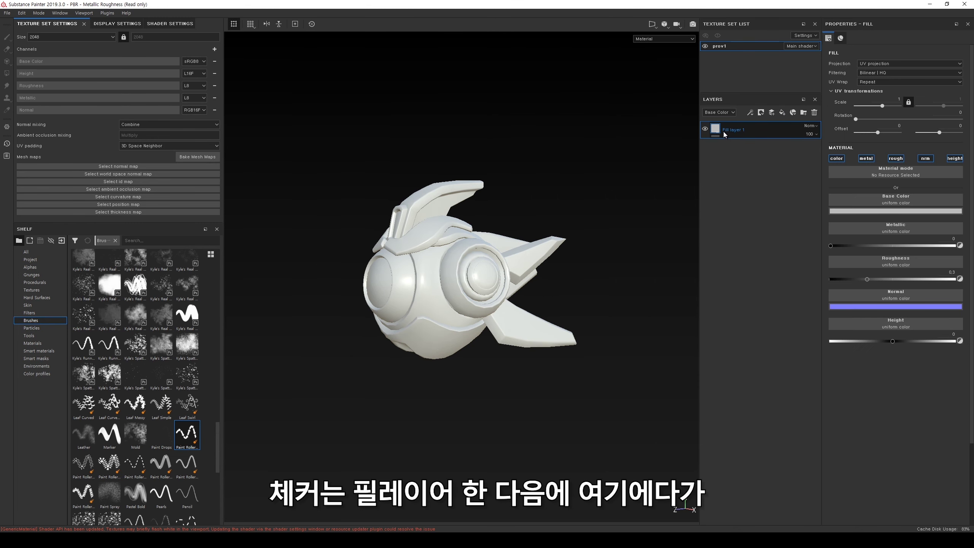
right_click(732, 130)
click(739, 140)
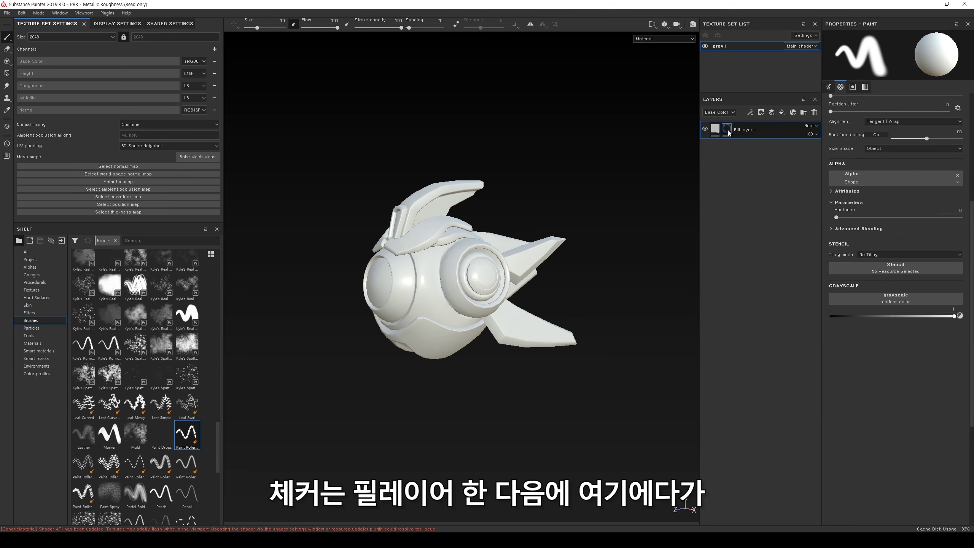
right_click(727, 129)
click(753, 297)
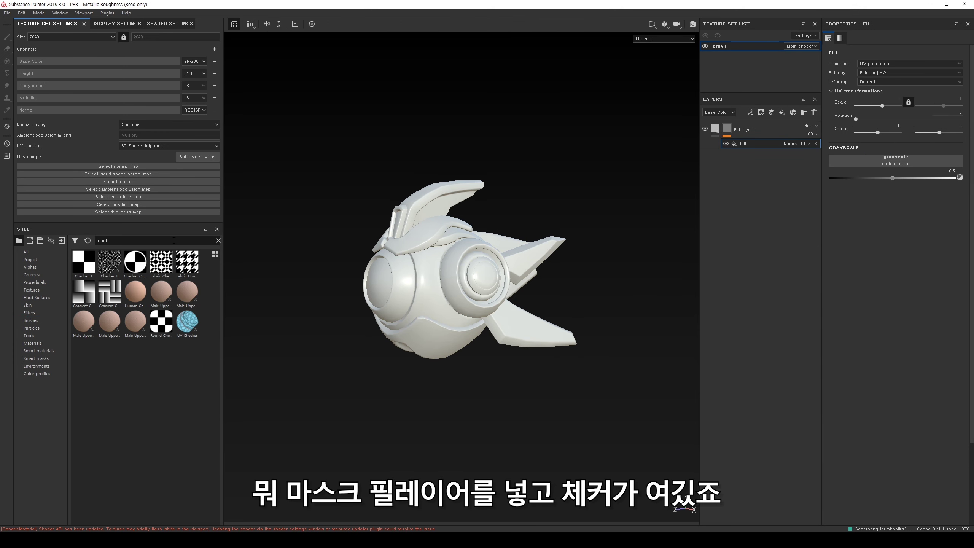
Assign the Checker 1 texture to the mask's fill and set its UV scale to 20.59
drag(85, 264, 891, 161)
drag(882, 105, 884, 106)
key(ctrl+z)
key(ctrl+z)
key(ctrl+z)
key(ctrl+z)
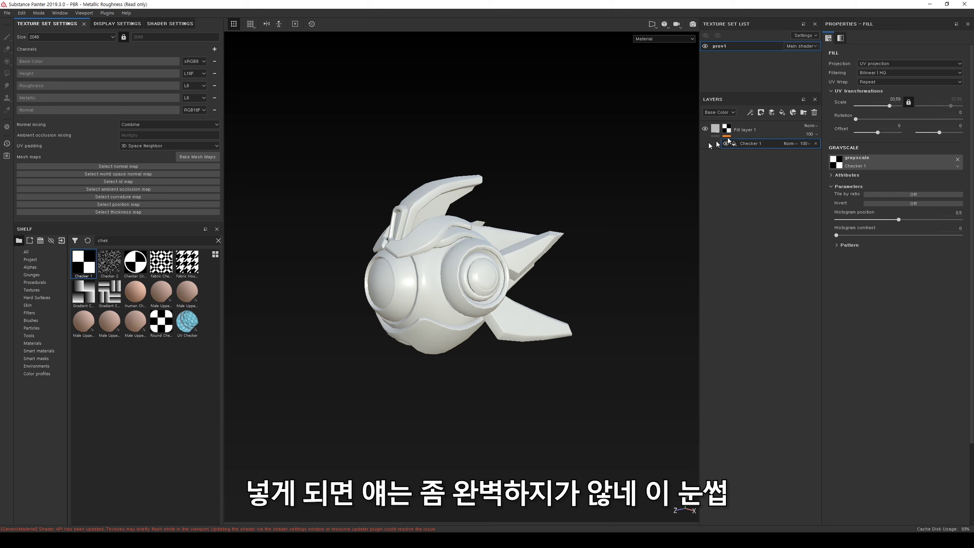
Set the fill layer's base color to pure red
click(871, 210)
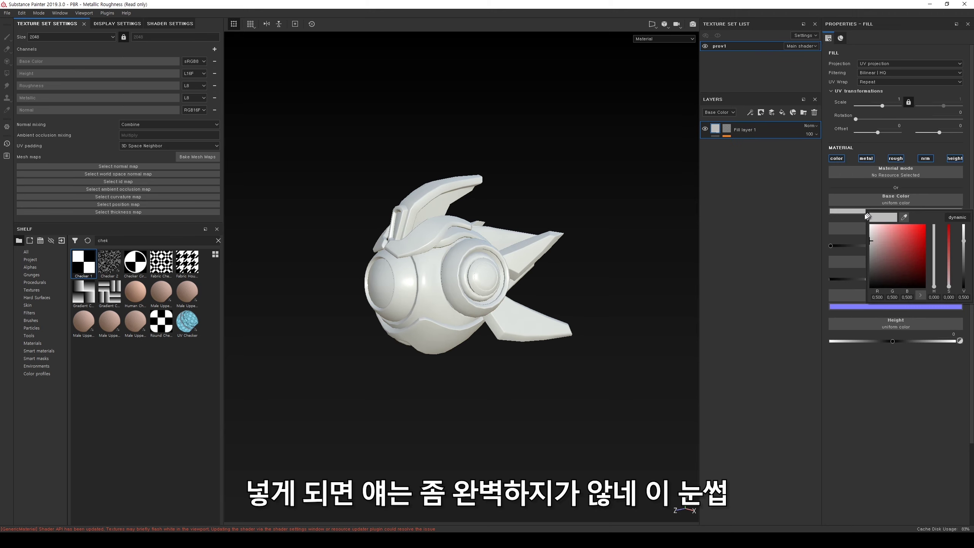
drag(893, 249, 958, 220)
alt+drag(603, 244, 495, 213)
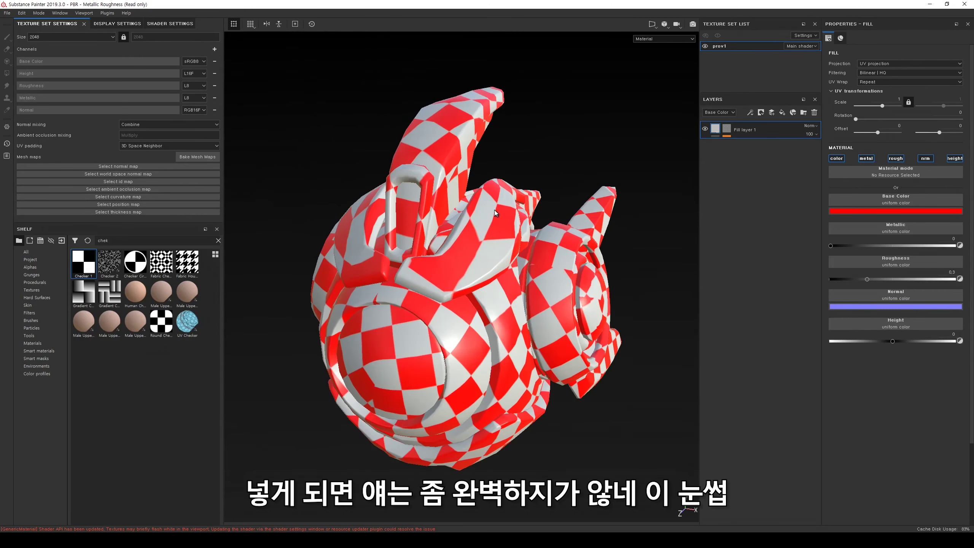
Inspect the red checker pattern for distortion around the probe mesh and on its UV layout
alt+drag(427, 274, 477, 261)
key(F1)
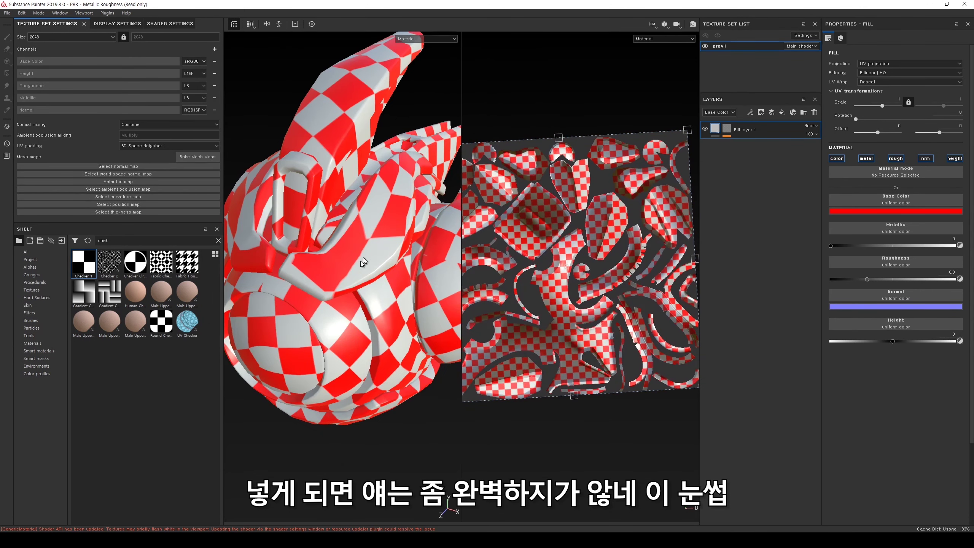
mouse_move(363, 263)
alt+mouse_down()
mouse_move(378, 221)
mouse_move(353, 254)
alt+mouse_up()
key(F2)
alt+drag(457, 226, 414, 230)
alt+drag(548, 253, 425, 311)
alt+drag(486, 360, 250, 152)
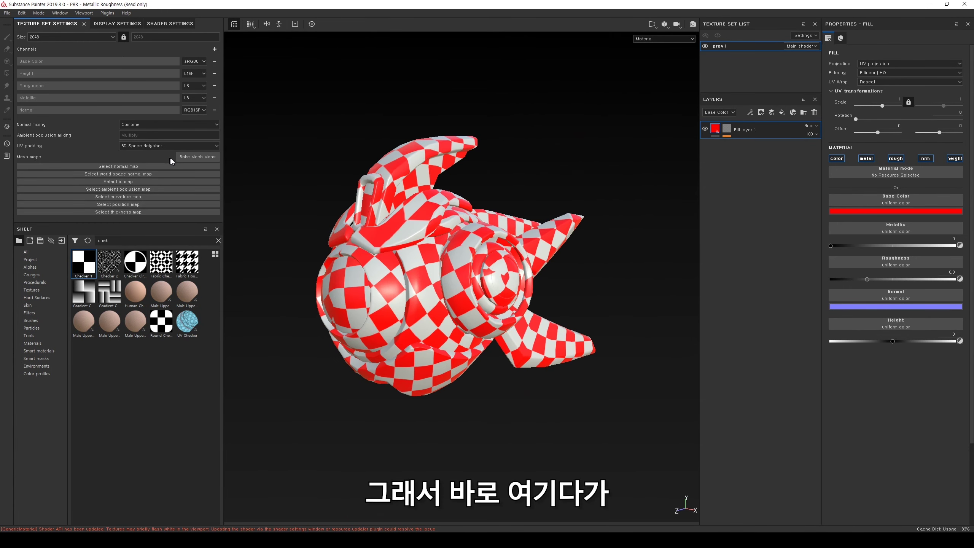
Bake the prov1 mesh maps at output size 1024, using the low poly mesh as the high poly mesh
click(199, 157)
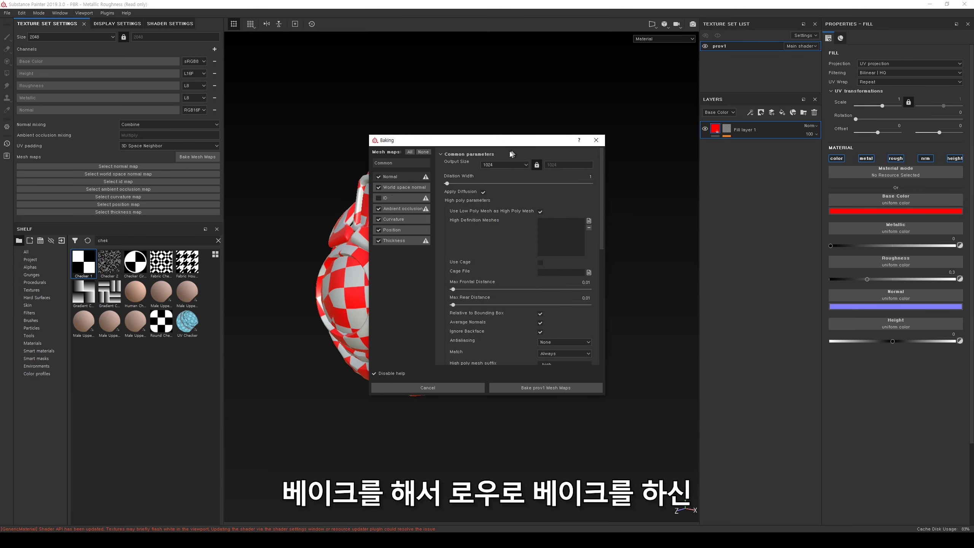
click(530, 387)
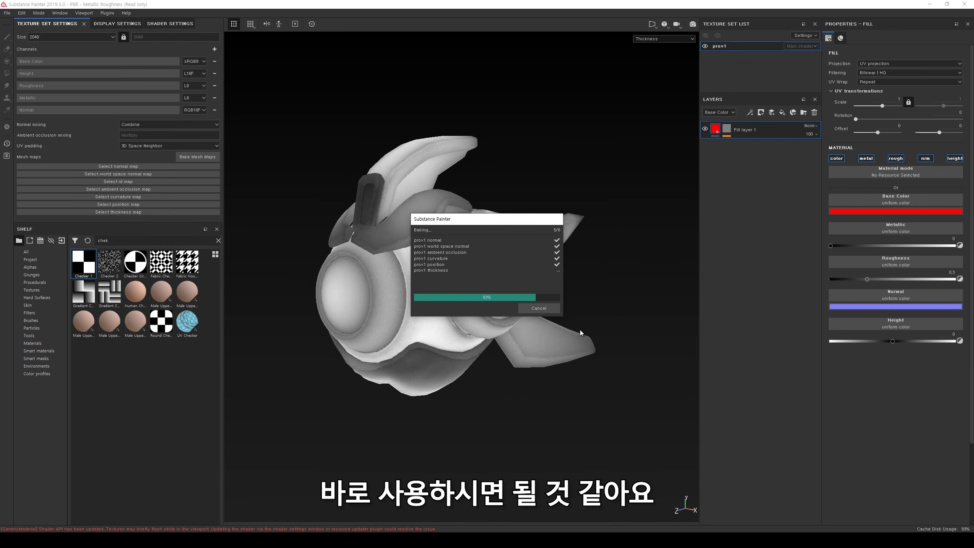
click(544, 311)
Search the smart materials for "iron" and apply Iron Forged Old to the probe mesh in place of the red checker fill layer
click(39, 351)
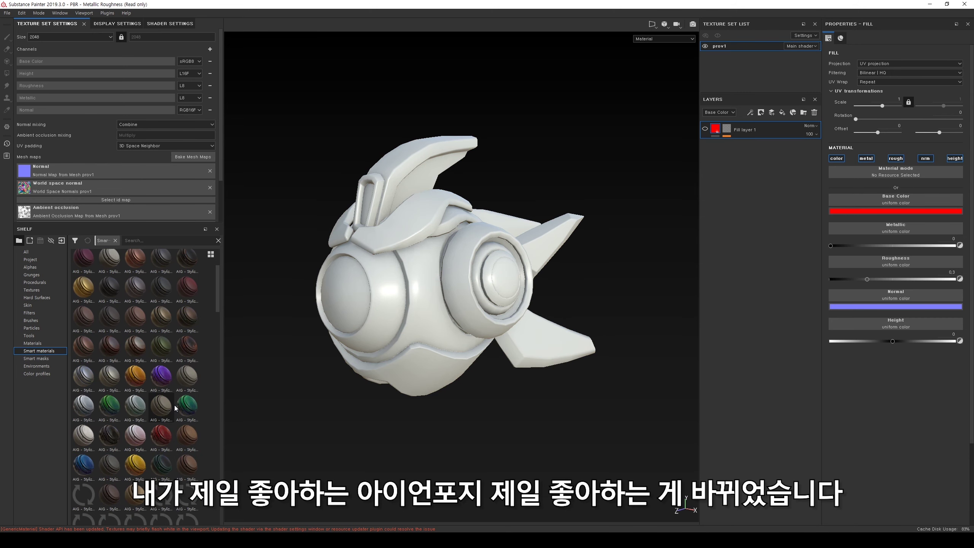
click(145, 241)
text(iron)
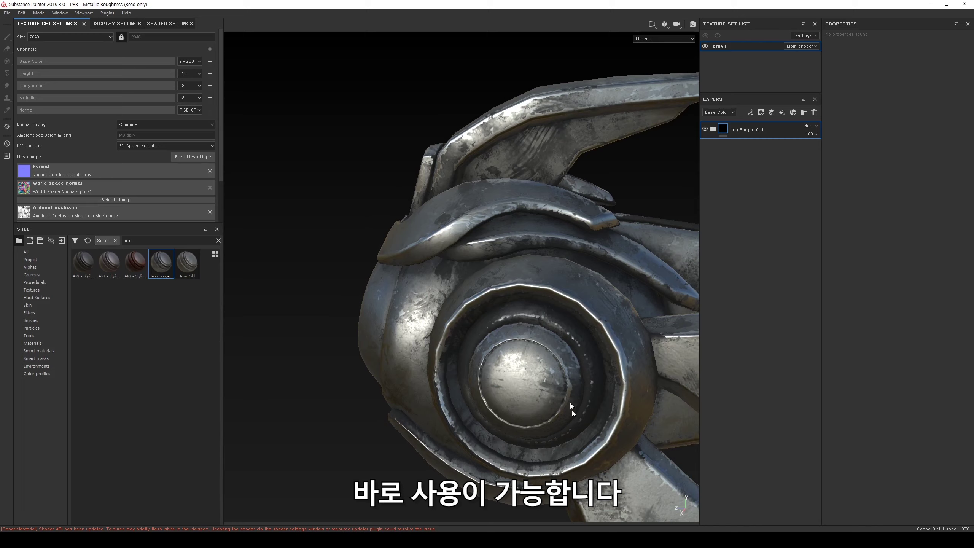
alt+drag(576, 409, 578, 265)
alt+right_drag(571, 259, 487, 258)
alt+drag(487, 257, 392, 253)
alt+right_drag(391, 253, 788, 177)
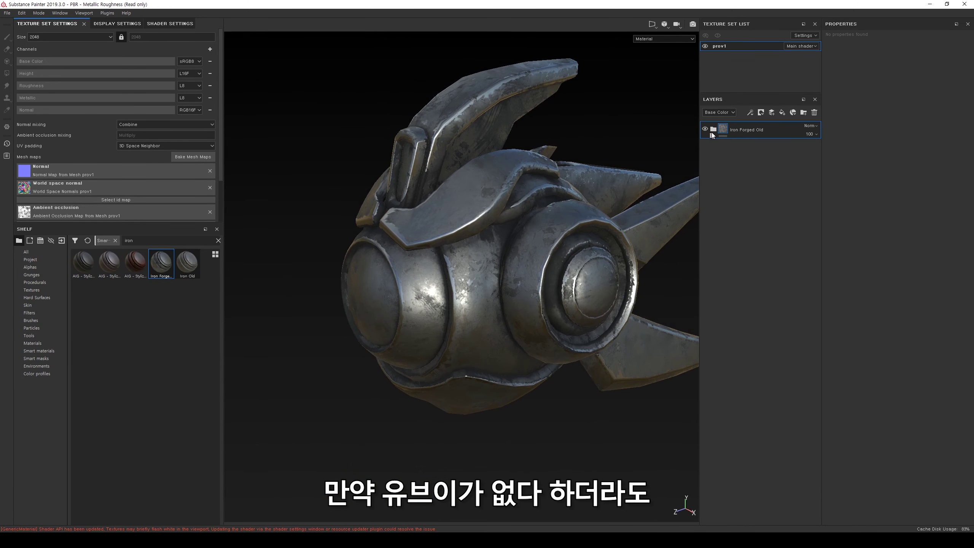
Expand the Iron Forged Old folder and set the Wear Level of the Edges layer's Metal Edge Wear generator to 0.97
click(713, 130)
click(755, 189)
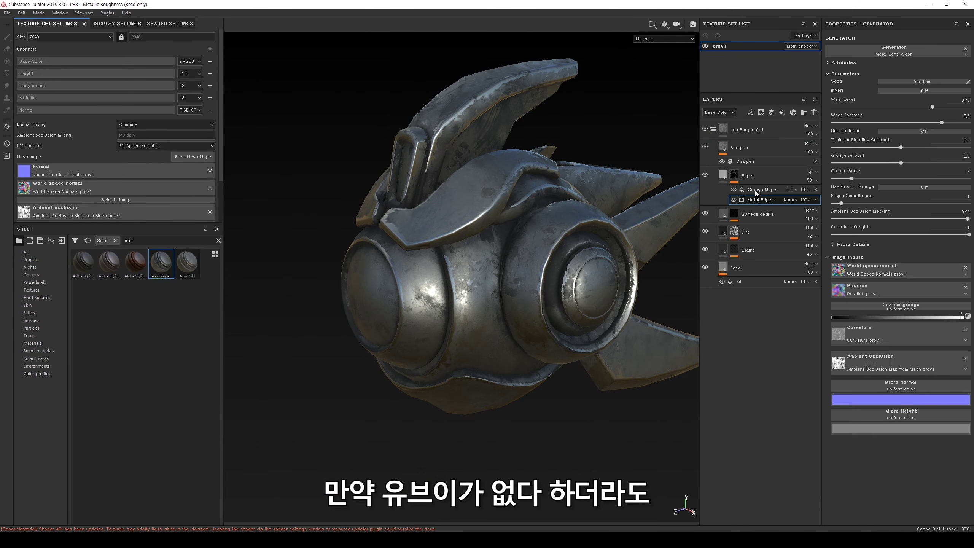
click(782, 200)
drag(937, 107, 965, 104)
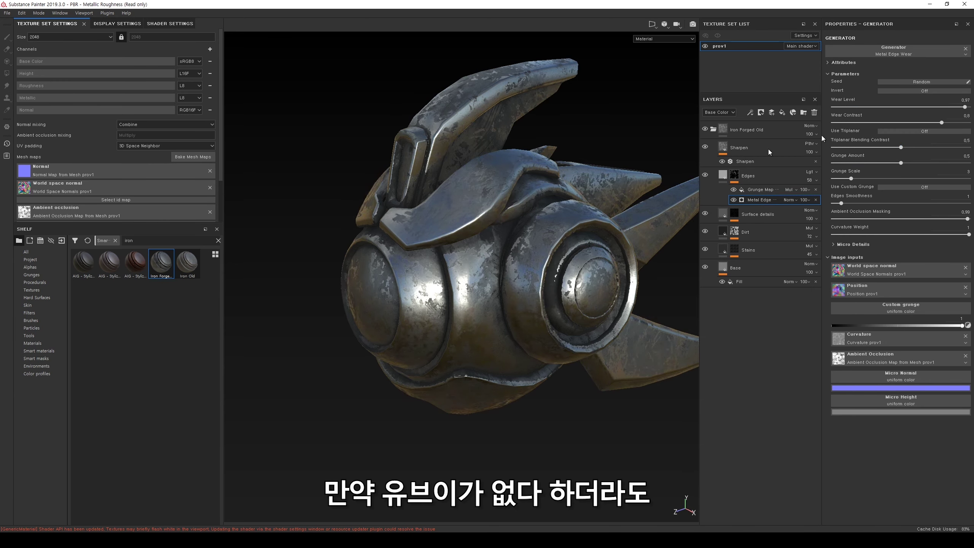
Examine the worn iron surface and edge wear on the probe mesh from several angles
alt+drag(433, 173, 375, 199)
alt+right_drag(345, 245, 276, 292)
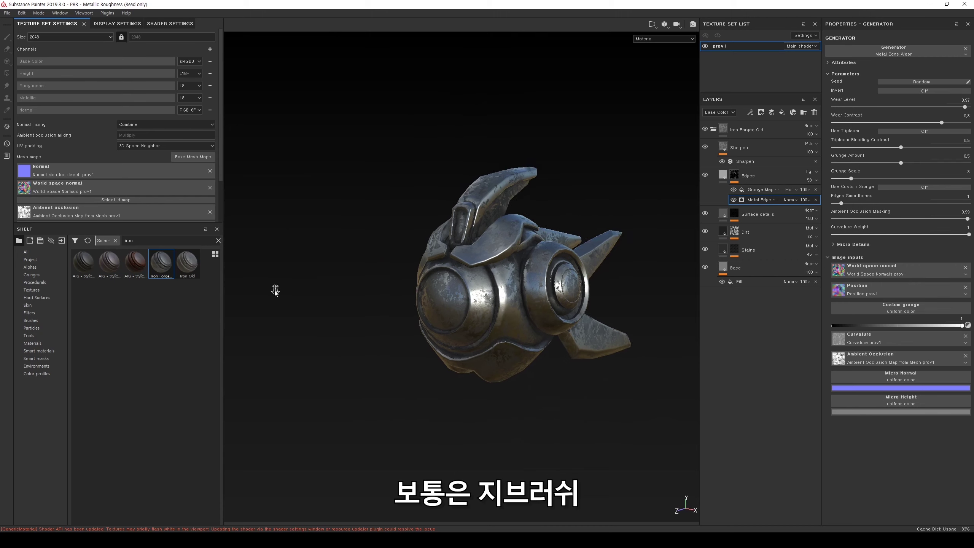
alt+drag(621, 311, 562, 321)
alt+middle_drag(562, 322, 514, 321)
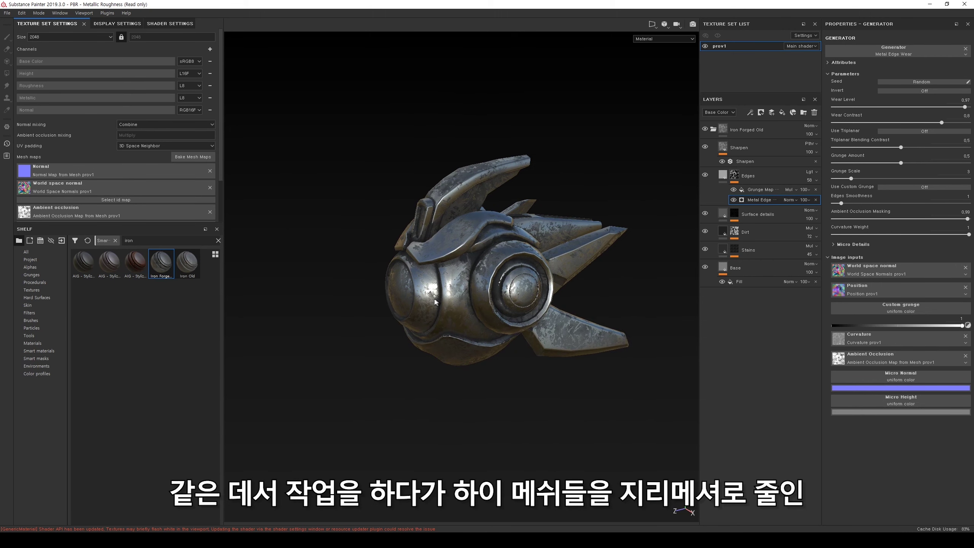
alt+drag(435, 302, 474, 268)
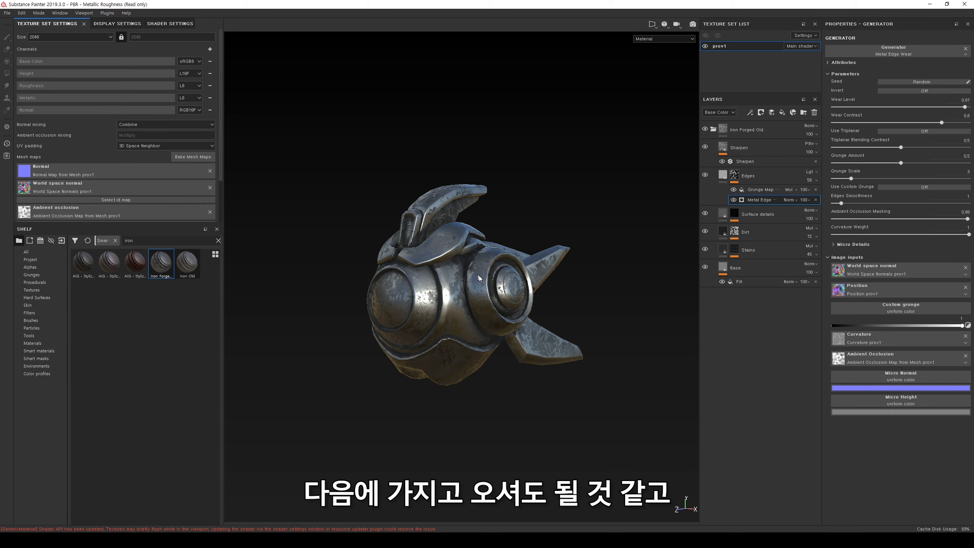
alt+drag(471, 232, 523, 319)
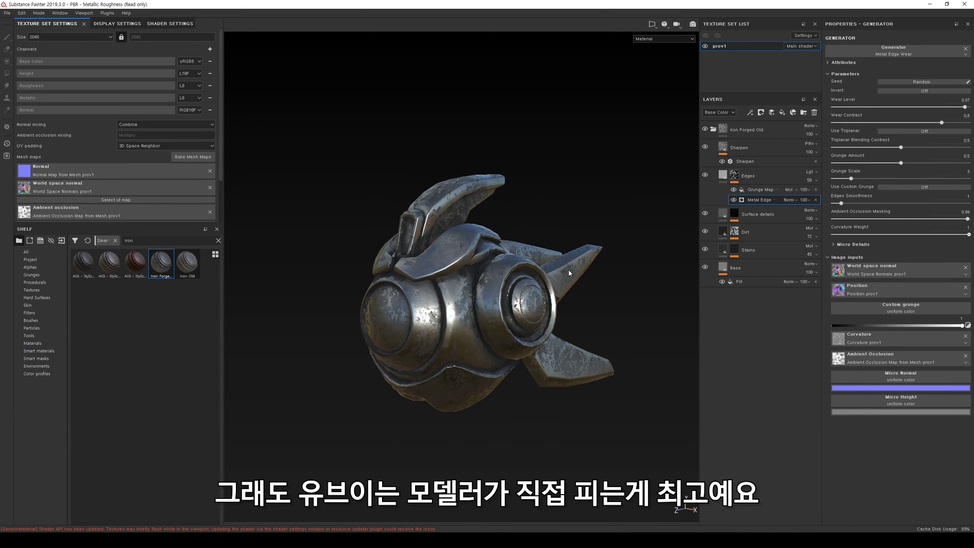
alt+drag(568, 269, 568, 314)
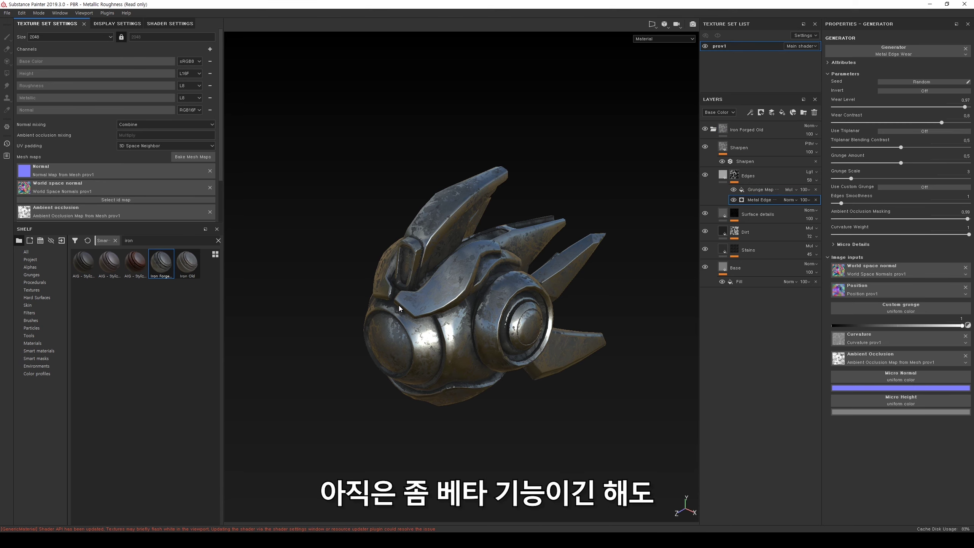
alt+drag(398, 308, 413, 290)
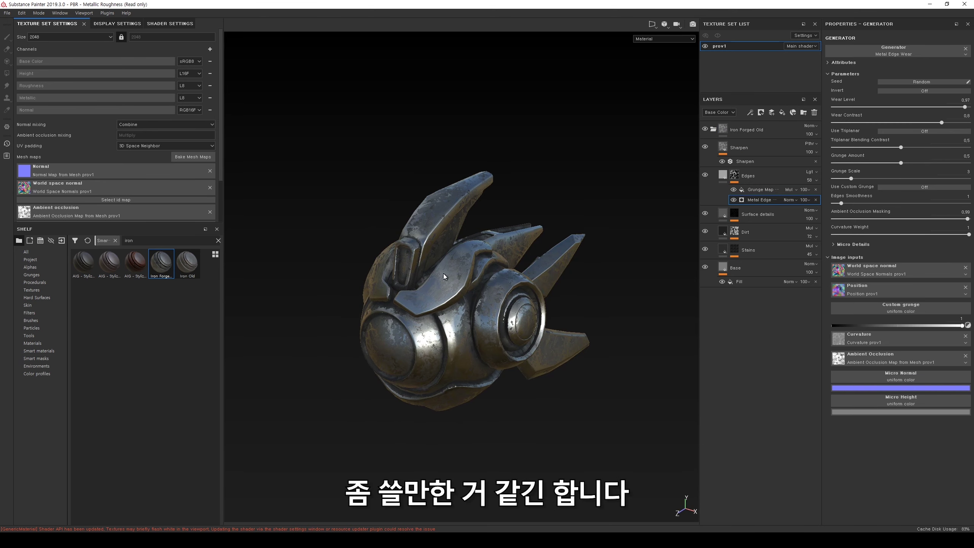
key(F1)
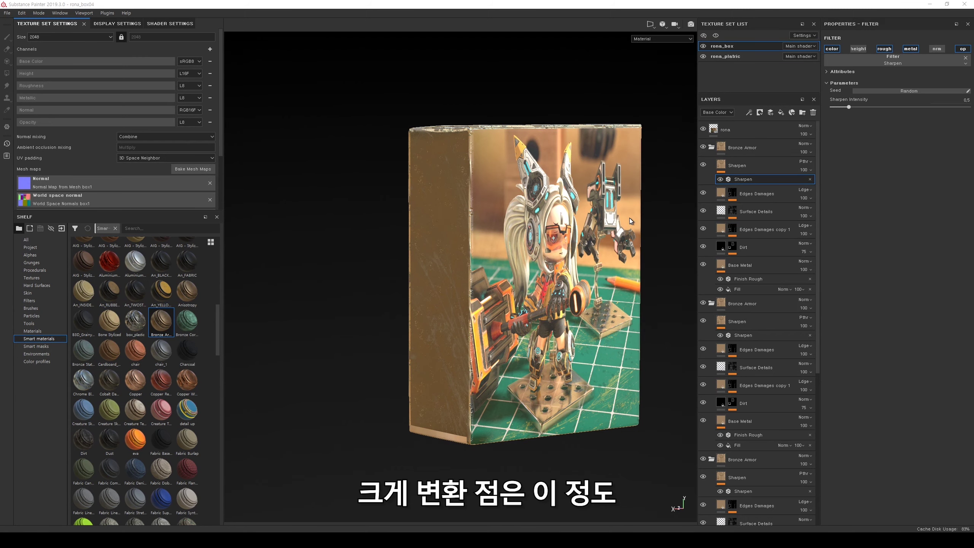
alt+drag(631, 222, 590, 228)
alt+middle_drag(591, 228, 499, 207)
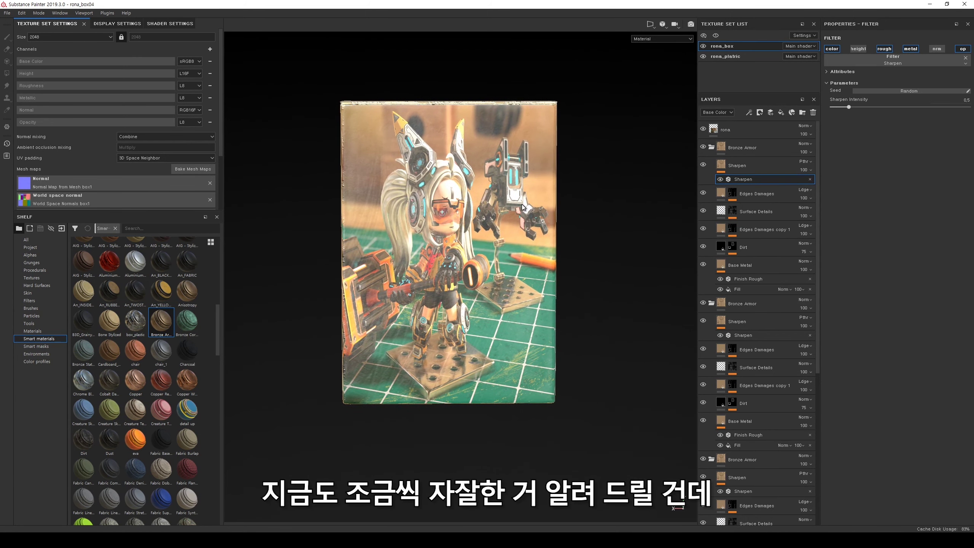
mouse_move(522, 204)
alt+mouse_down()
mouse_move(567, 152)
mouse_move(524, 210)
alt+mouse_up()
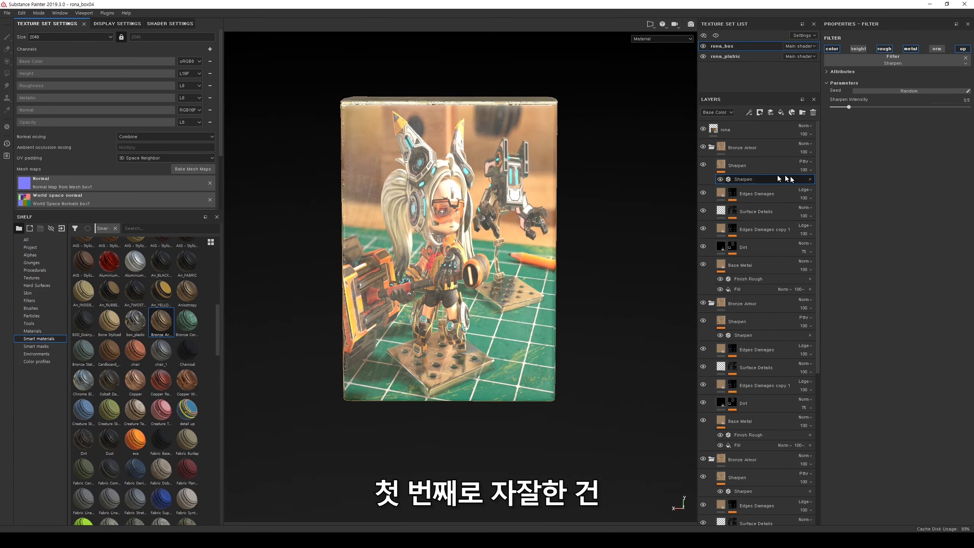
Select the Sharpen layer in the uppermost Bronze Armor folder and browse up and down through the layer stack
click(747, 168)
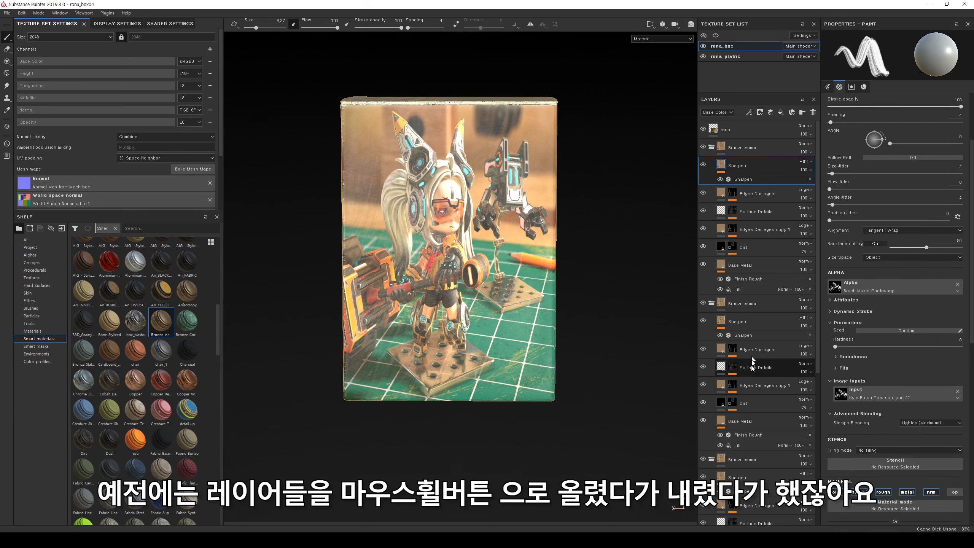
scroll(753, 230, down, 1)
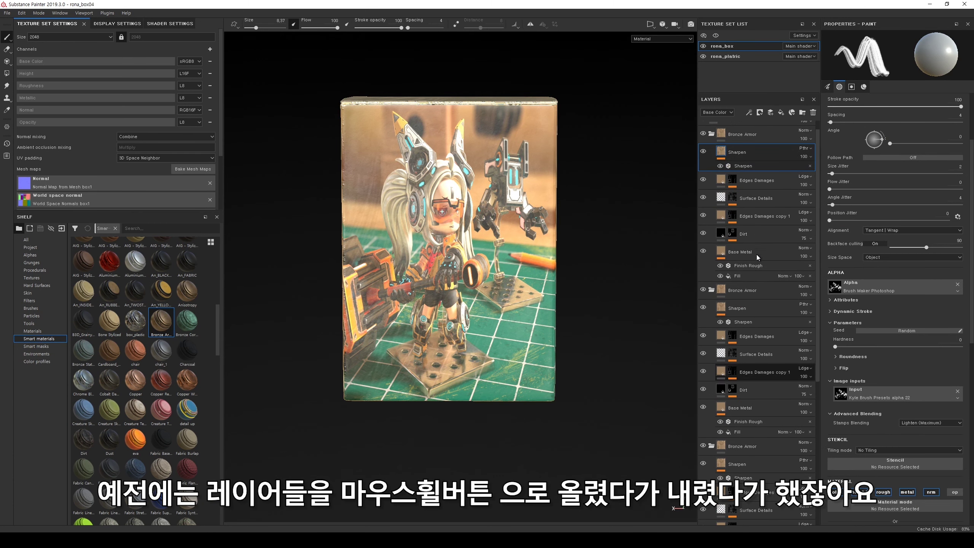
scroll(757, 255, down, 5)
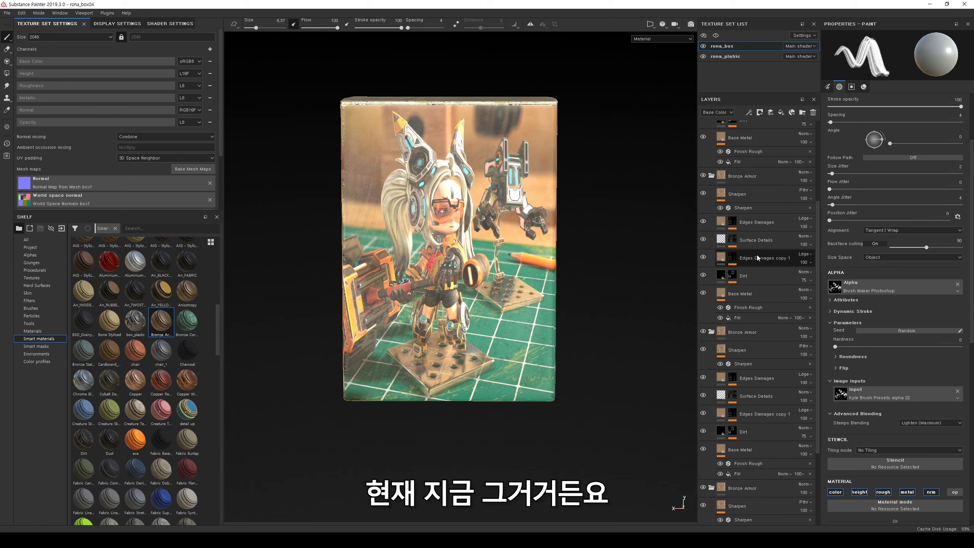
scroll(753, 230, up, 1)
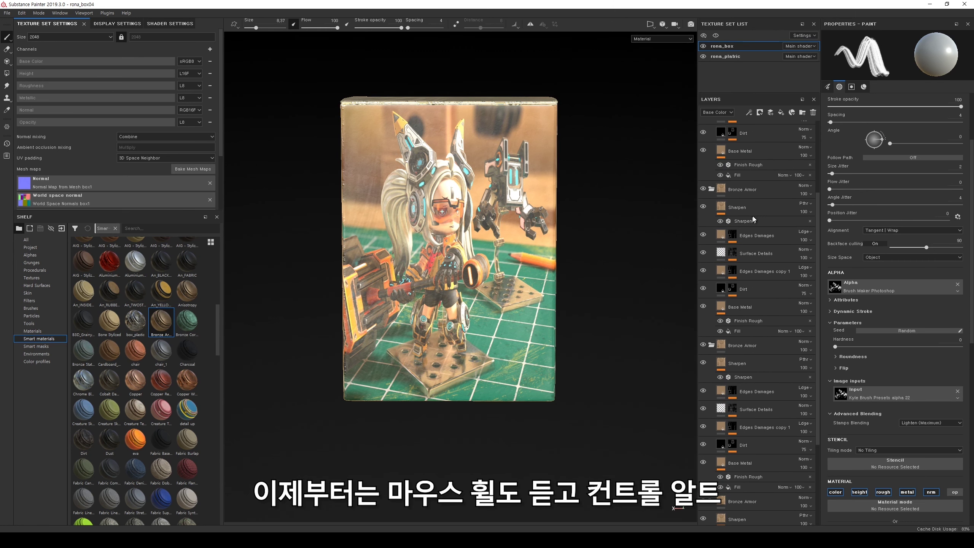
scroll(752, 216, down, 3)
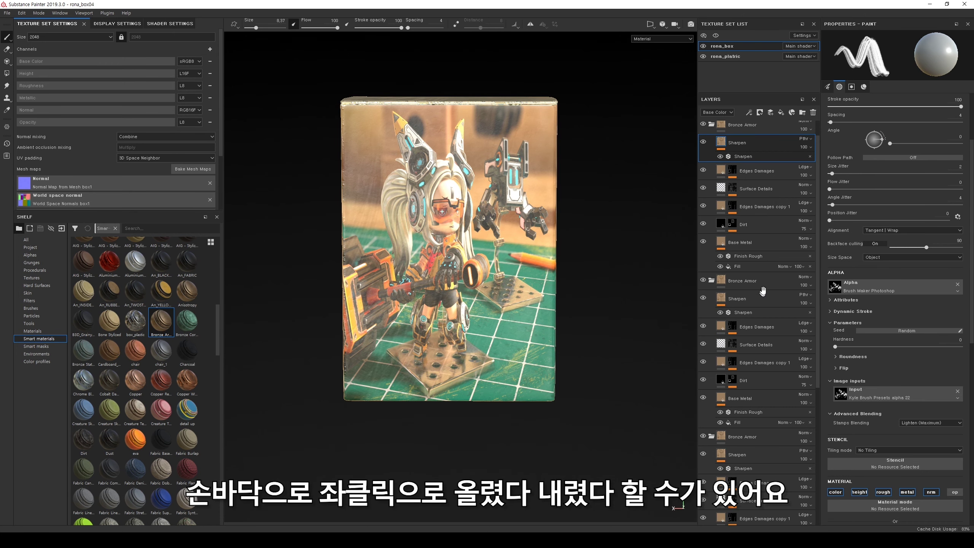
drag(767, 260, 761, 129)
drag(773, 389, 756, 465)
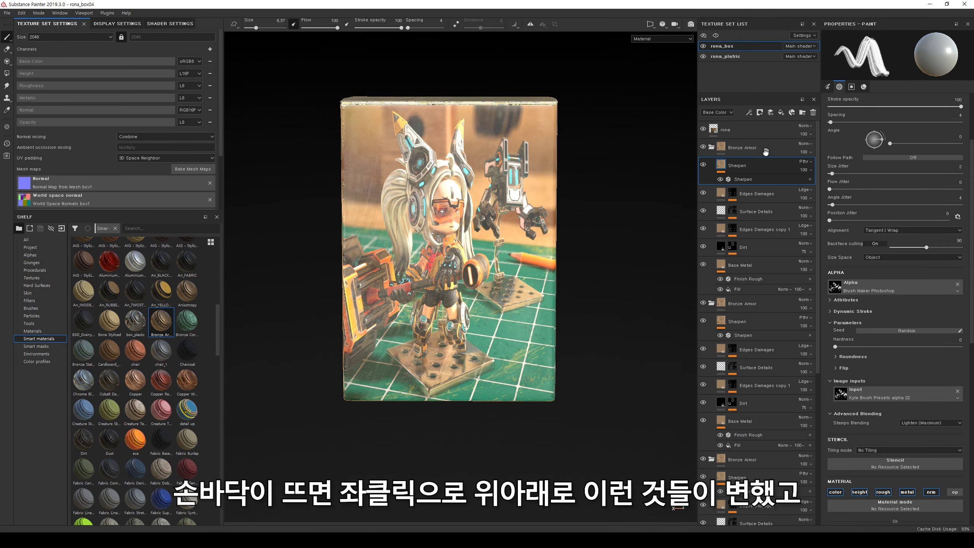
ctrl+alt+drag(771, 342, 763, 368)
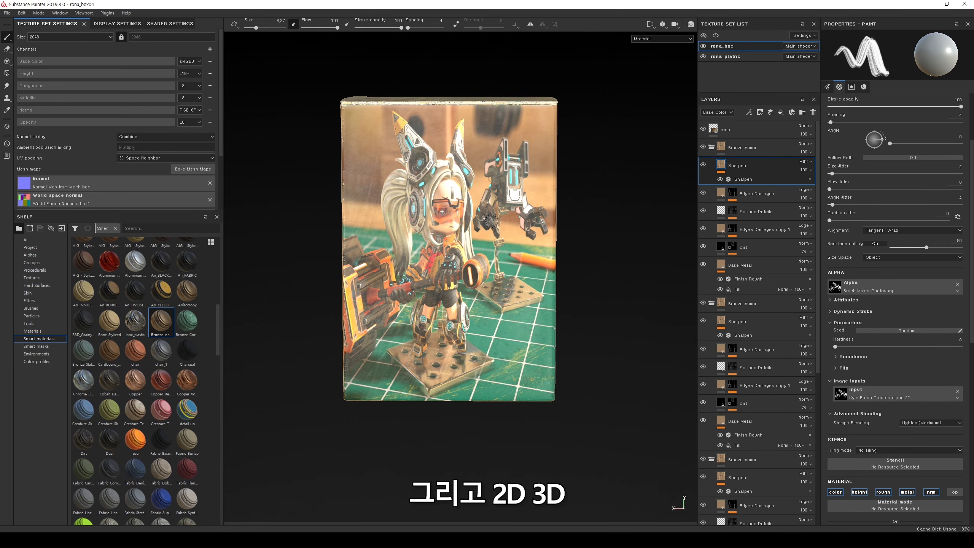
Show the 3D and 2D views side by side and examine the box from different angles in the 3D view
key(F1)
alt+drag(397, 254, 376, 283)
scroll(392, 227, down, 2)
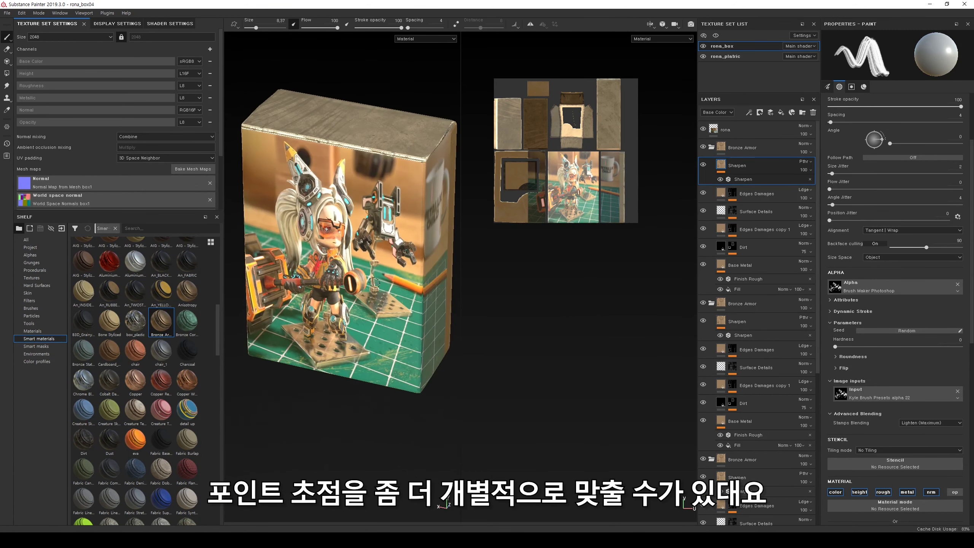
alt+drag(415, 111, 300, 251)
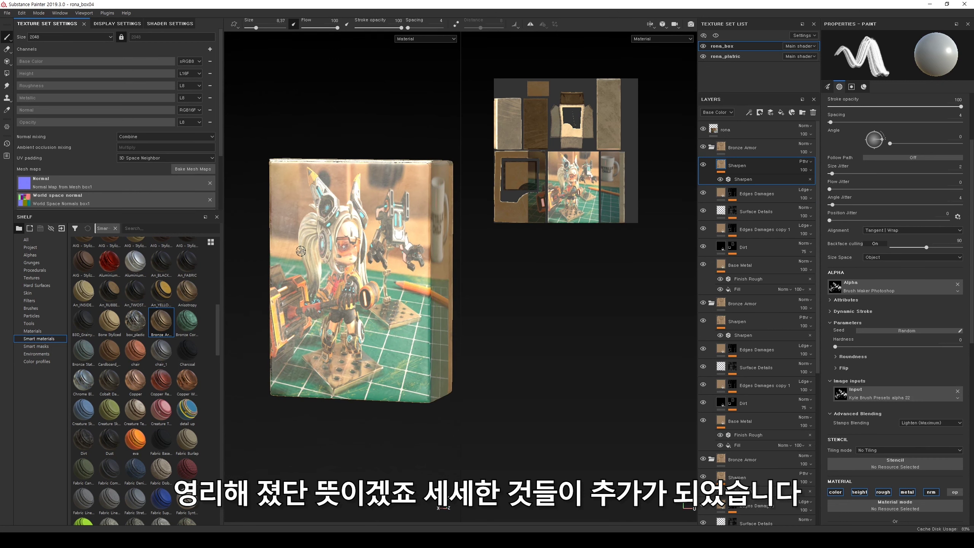